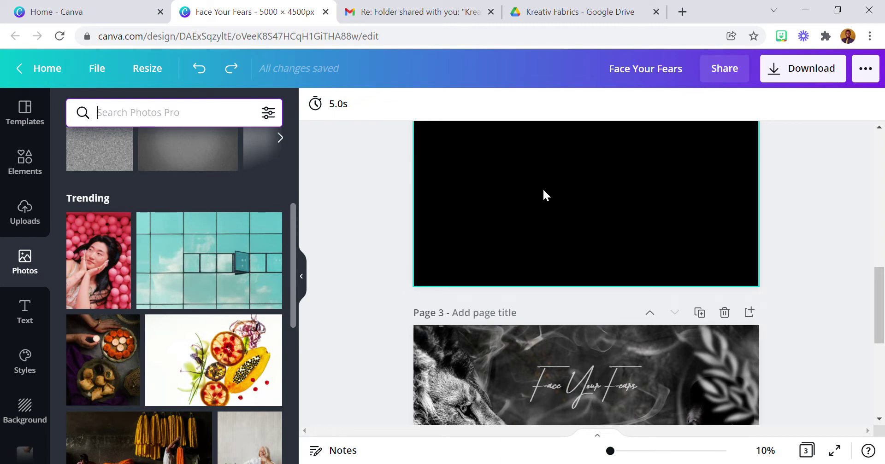
Select the black background of the second page
{"action": "scroll", "coordinate": [465, 230], "scroll_direction": "down", "scroll_amount": 3}
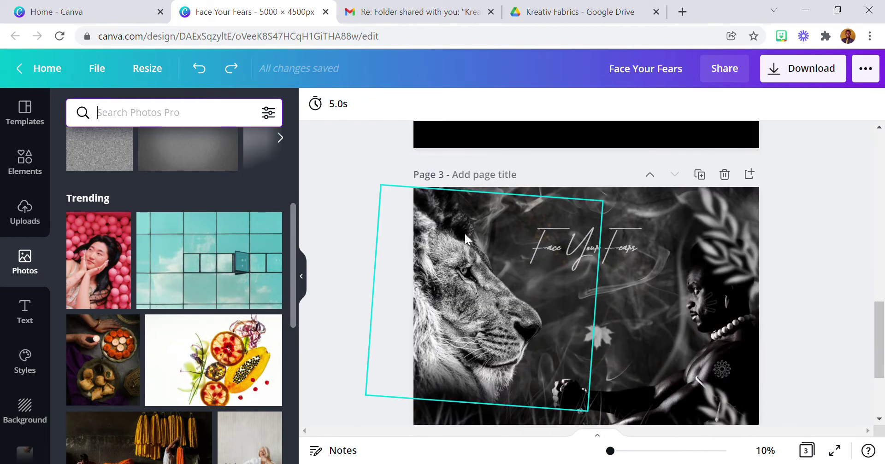
{"action": "scroll", "coordinate": [483, 278], "scroll_direction": "down", "scroll_amount": 2}
{"action": "scroll", "coordinate": [667, 277], "scroll_direction": "down", "scroll_amount": 2}
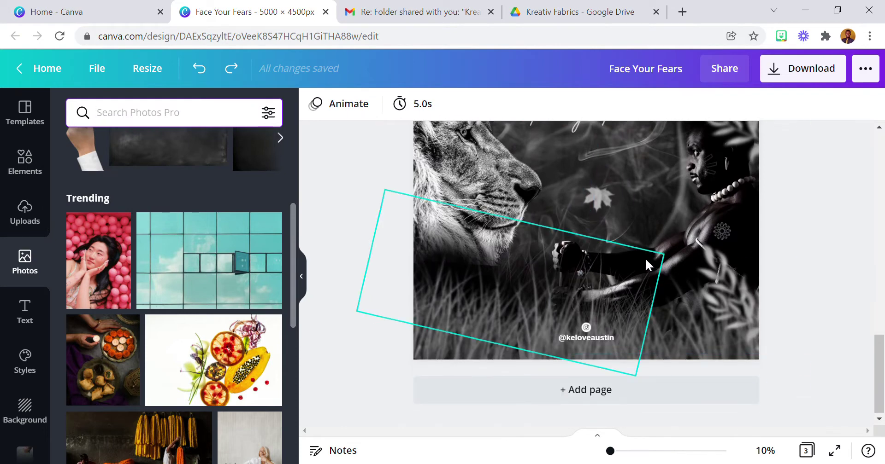
{"action": "scroll", "coordinate": [645, 258], "scroll_direction": "up", "scroll_amount": 2}
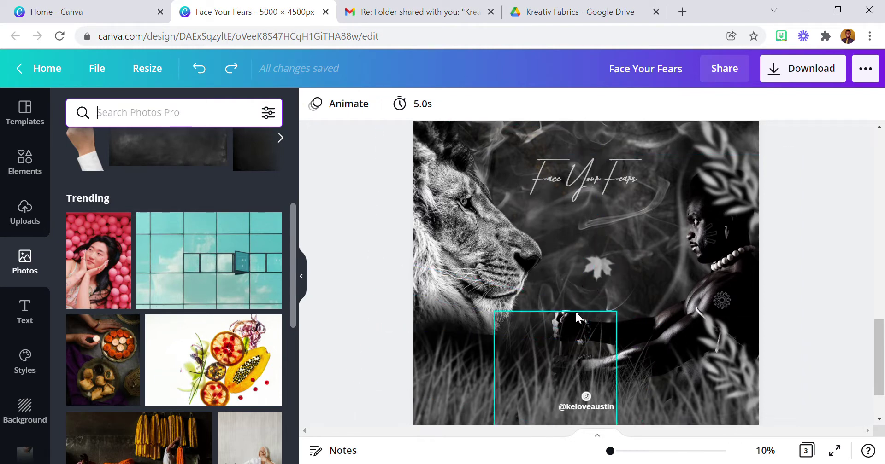
{"action": "scroll", "coordinate": [576, 304], "scroll_direction": "up", "scroll_amount": 10}
{"action": "scroll", "coordinate": [573, 291], "scroll_direction": "up", "scroll_amount": 5}
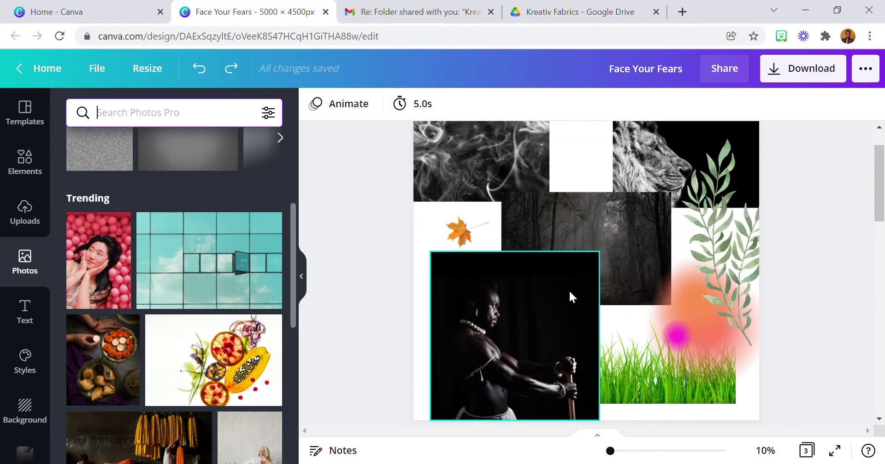
{"action": "scroll", "coordinate": [490, 279], "scroll_direction": "down", "scroll_amount": 2}
{"action": "scroll", "coordinate": [491, 276], "scroll_direction": "up", "scroll_amount": 3}
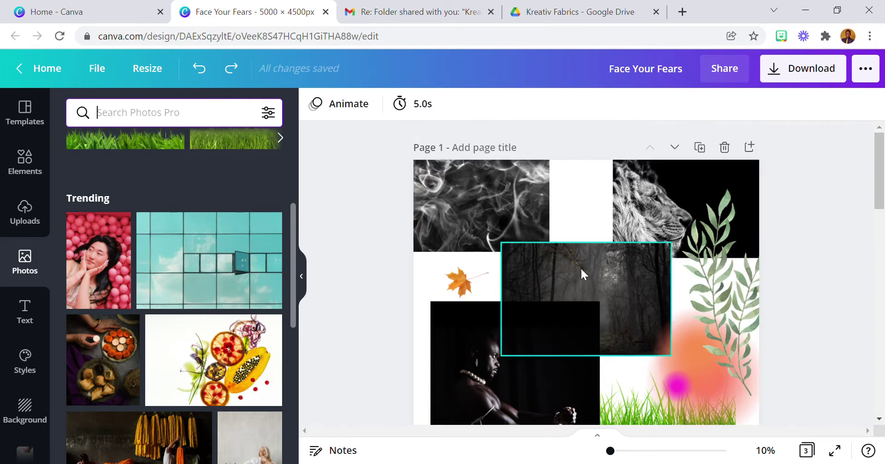
{"action": "scroll", "coordinate": [622, 251], "scroll_direction": "down", "scroll_amount": 1}
{"action": "scroll", "coordinate": [645, 235], "scroll_direction": "up", "scroll_amount": 1}
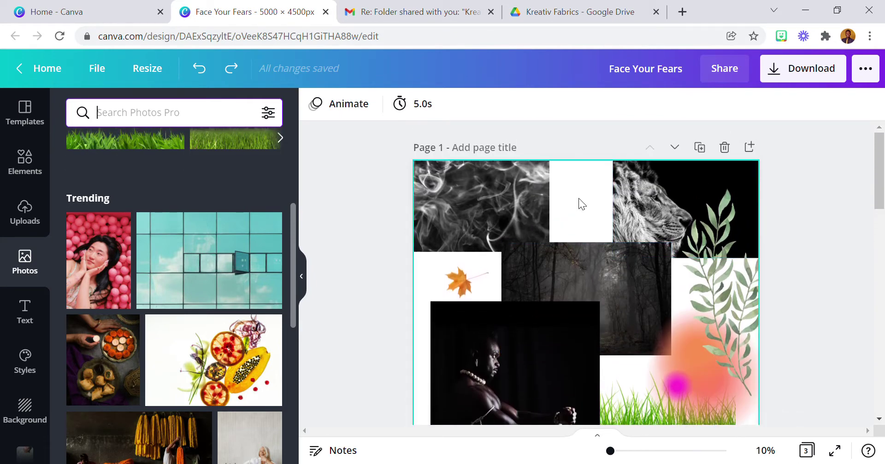
{"action": "scroll", "coordinate": [527, 292], "scroll_direction": "down", "scroll_amount": 2}
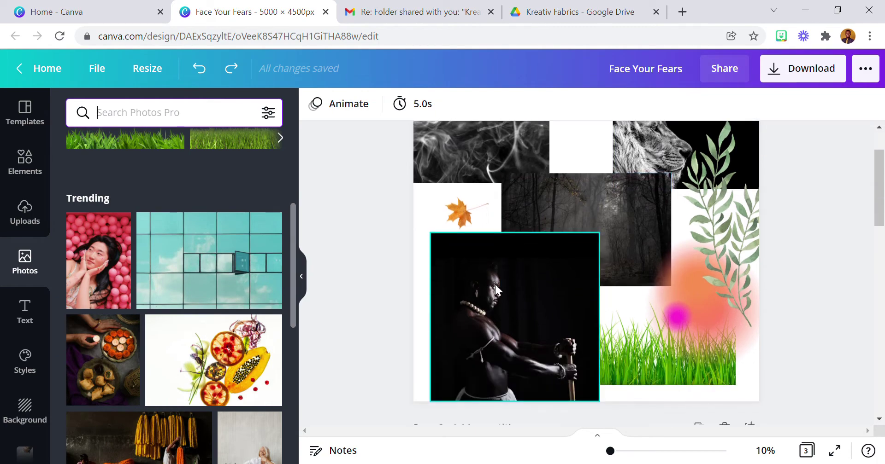
{"action": "scroll", "coordinate": [494, 283], "scroll_direction": "down", "scroll_amount": 10}
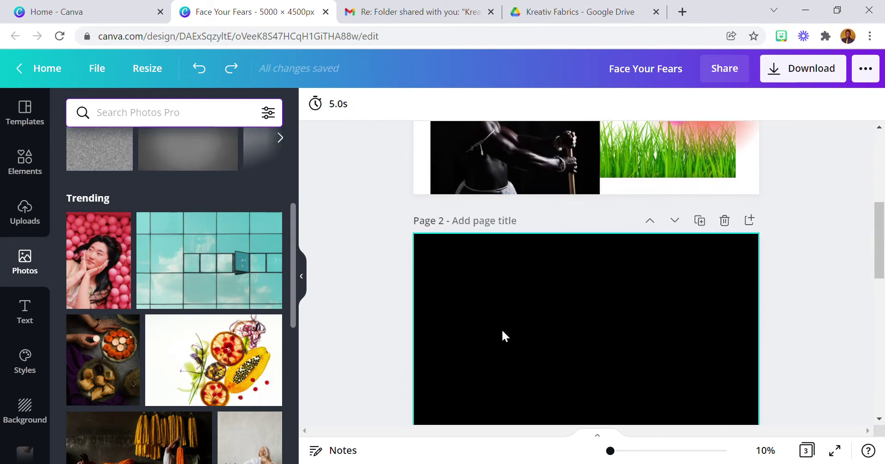
{"action": "scroll", "coordinate": [514, 313], "scroll_direction": "up", "scroll_amount": 10}
{"action": "scroll", "coordinate": [506, 312], "scroll_direction": "down", "scroll_amount": 10}
{"action": "scroll", "coordinate": [504, 314], "scroll_direction": "down", "scroll_amount": 6}
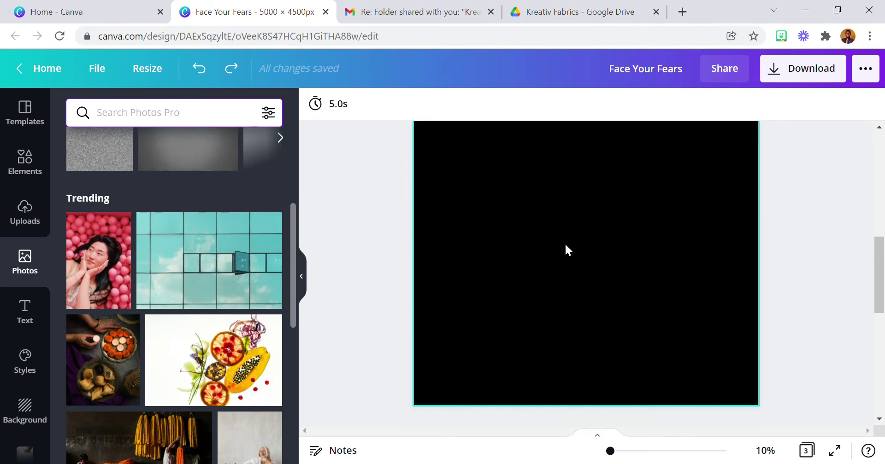
{"action": "left_click", "coordinate": [565, 258]}
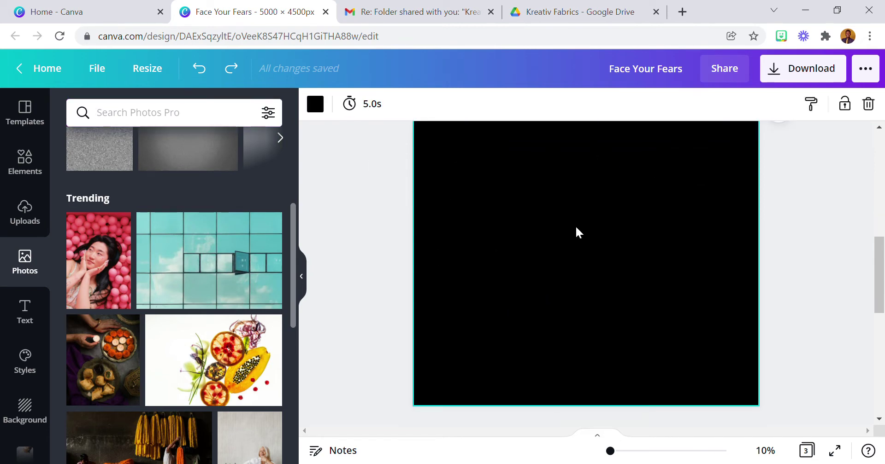
Add the warrior photo from Recently used to page 2 and nudge it into place
{"action": "scroll", "coordinate": [553, 258], "scroll_direction": "up", "scroll_amount": 2}
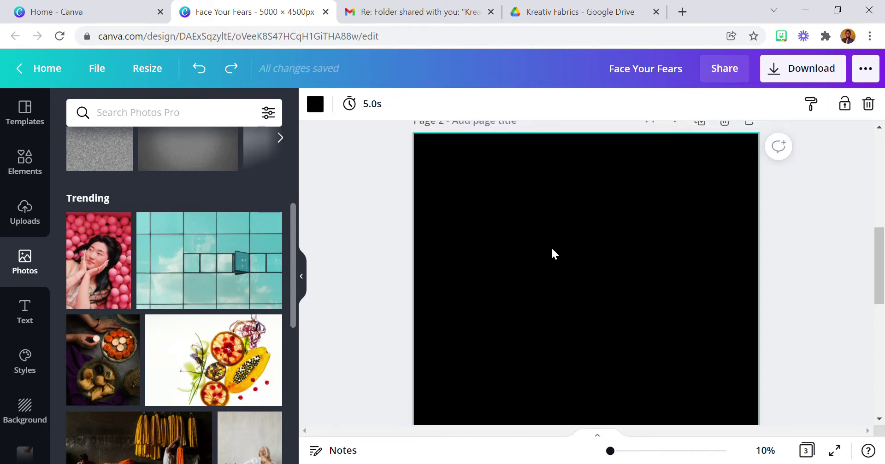
{"action": "scroll", "coordinate": [553, 253], "scroll_direction": "down", "scroll_amount": 2}
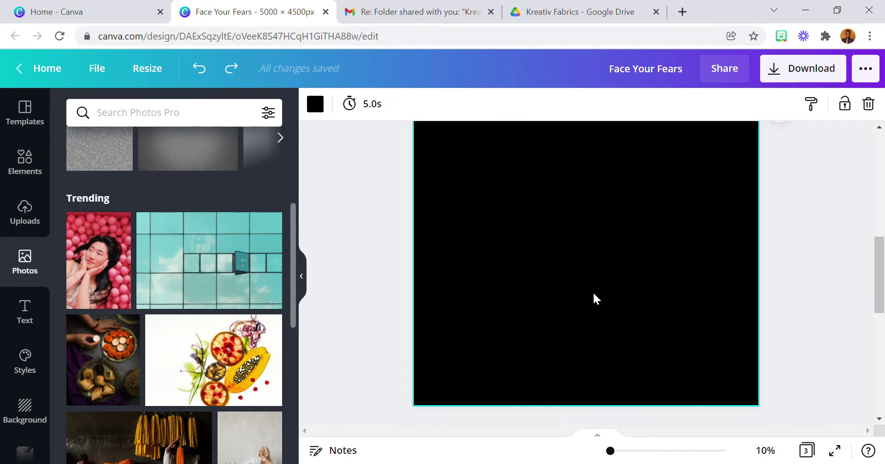
{"action": "scroll", "coordinate": [165, 263], "scroll_direction": "up", "scroll_amount": 2}
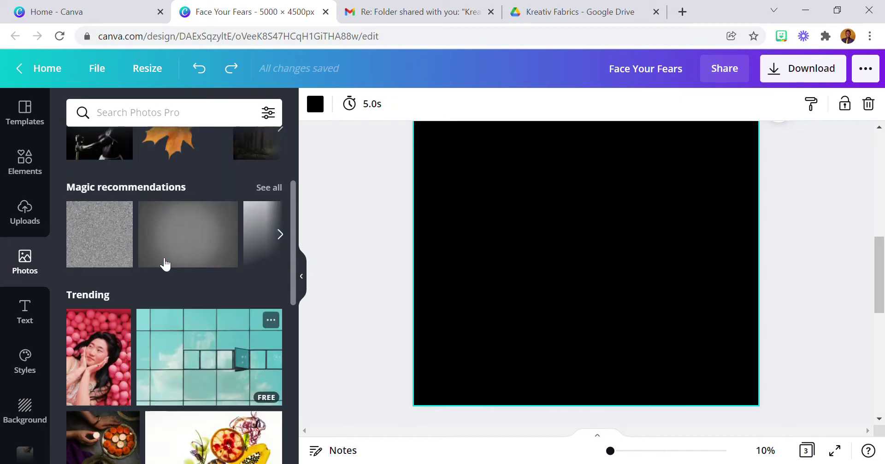
{"action": "scroll", "coordinate": [164, 264], "scroll_direction": "up", "scroll_amount": 2}
{"action": "left_click", "coordinate": [116, 240]}
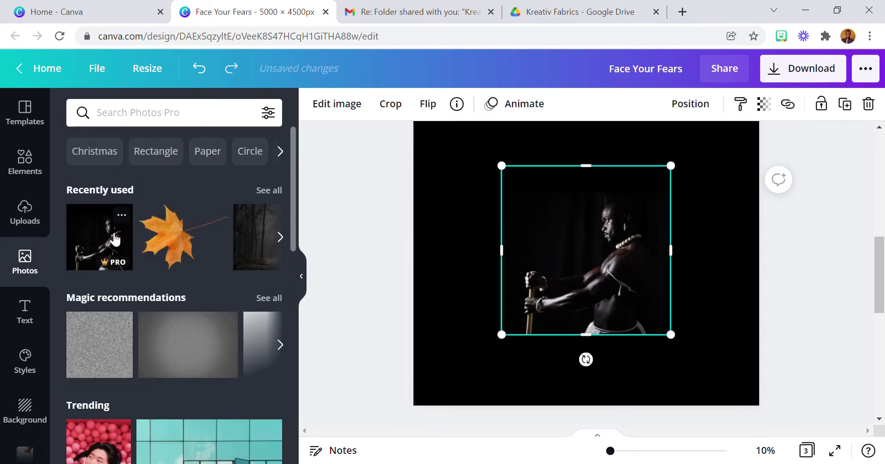
{"action": "left_click_drag", "start_coordinate": [594, 251], "coordinate": [569, 264]}
Try a white page background and move the warrior photo toward the lower right
{"action": "left_click", "coordinate": [449, 176]}
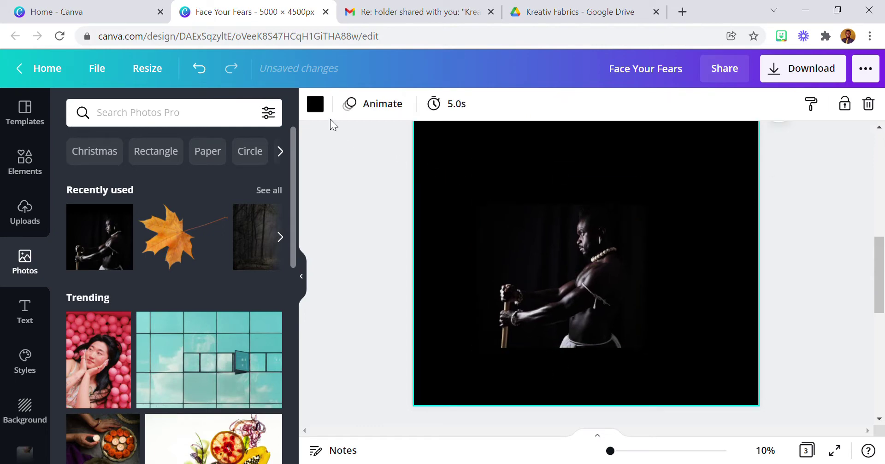
{"action": "left_click", "coordinate": [318, 107]}
{"action": "left_click", "coordinate": [267, 179]}
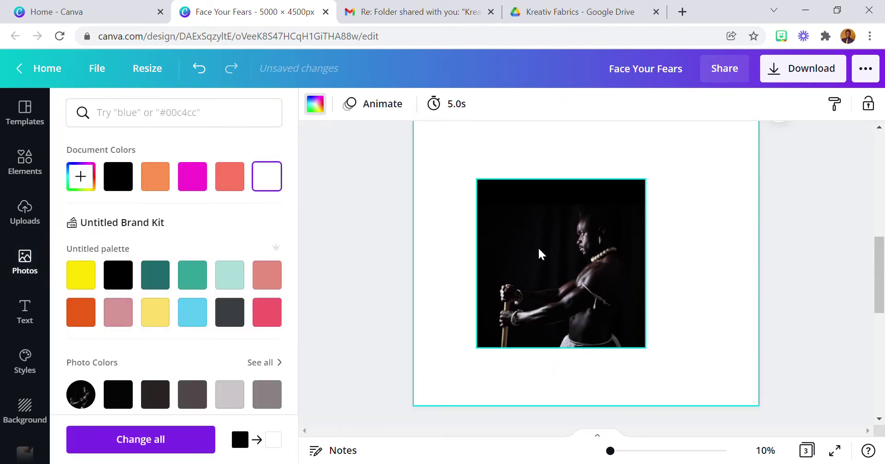
{"action": "left_click", "coordinate": [539, 250]}
{"action": "left_click_drag", "start_coordinate": [582, 245], "coordinate": [693, 296]}
Restore the black page background, nudge the warrior up-left, and bring up Edit image
{"action": "left_click", "coordinate": [553, 179]}
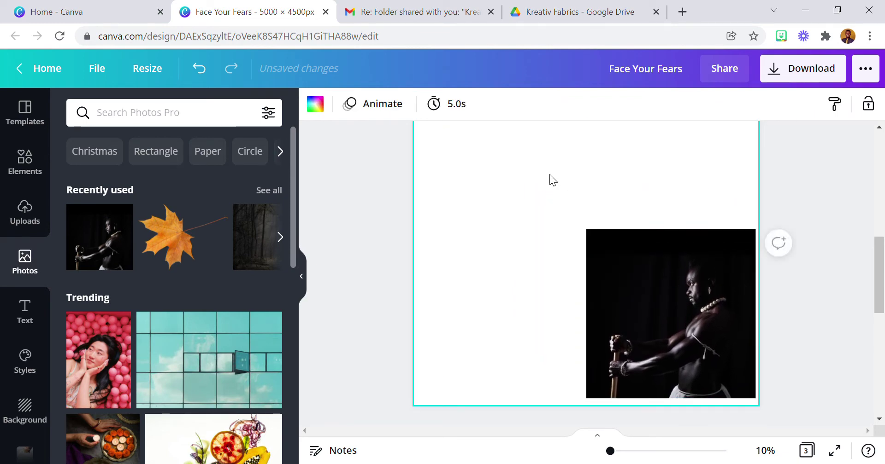
{"action": "left_click", "coordinate": [317, 109]}
{"action": "left_click", "coordinate": [118, 176]}
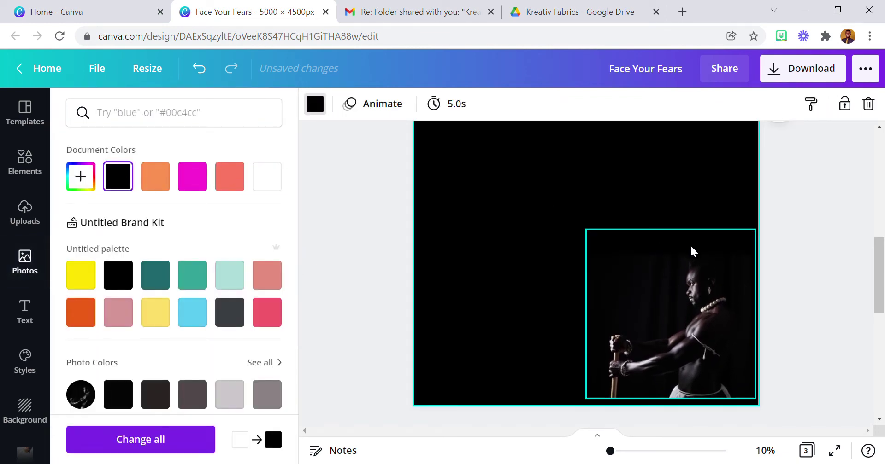
{"action": "left_click", "coordinate": [694, 251]}
{"action": "left_click_drag", "start_coordinate": [690, 235], "coordinate": [677, 203]}
{"action": "left_click", "coordinate": [341, 110]}
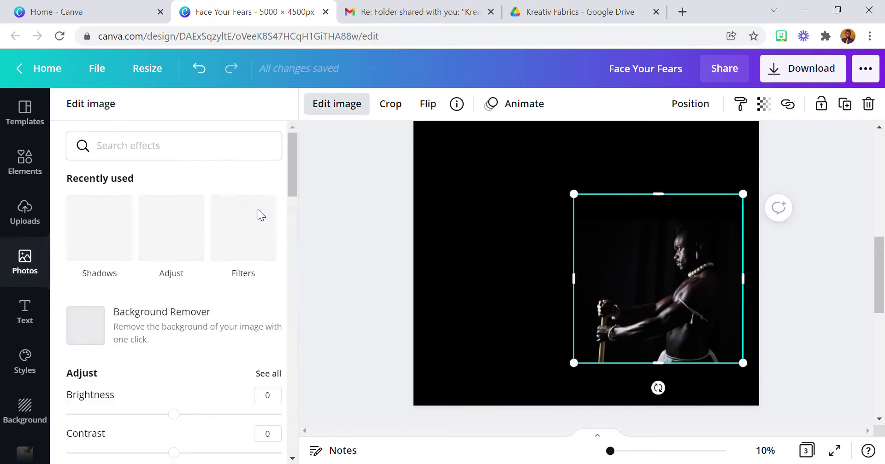
Run Background Remover on the warrior photo and apply the cut-out
{"action": "left_click", "coordinate": [199, 315]}
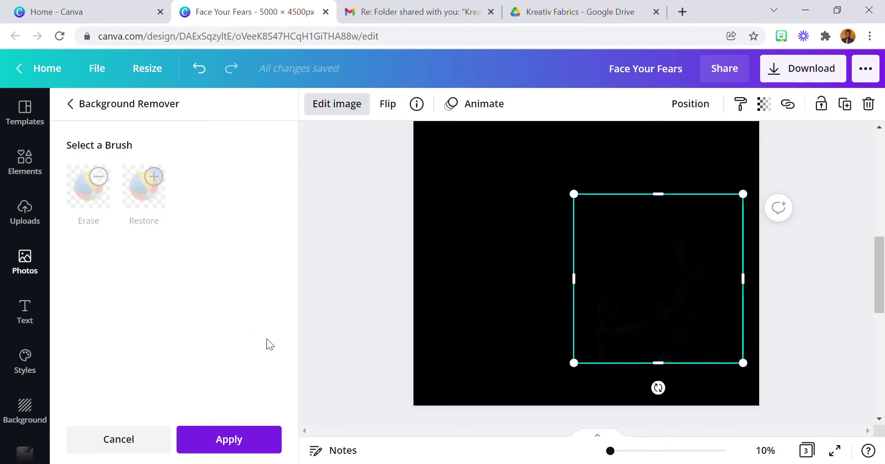
{"action": "left_click", "coordinate": [259, 441]}
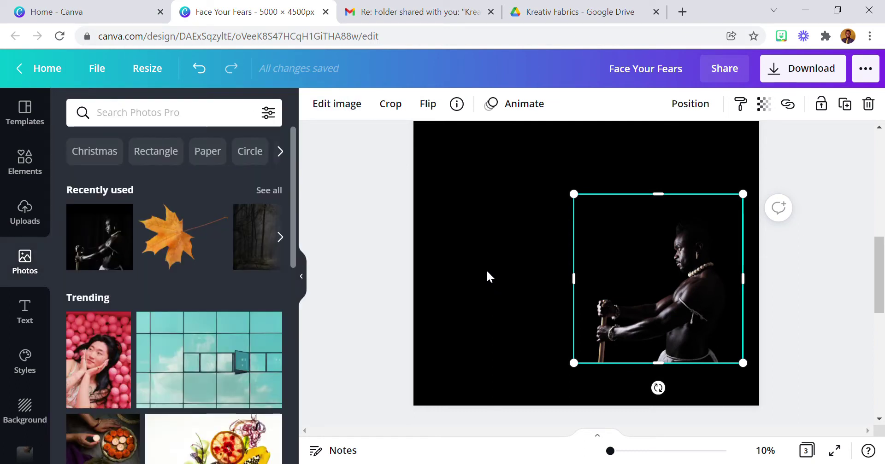
Add the lion photo from all recently used photos and run Background Remover on it
{"action": "left_click", "coordinate": [268, 193]}
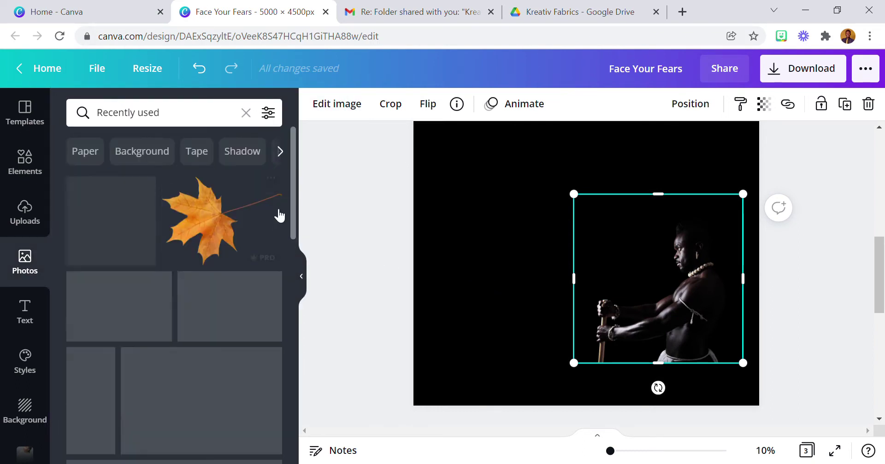
{"action": "left_click", "coordinate": [234, 309]}
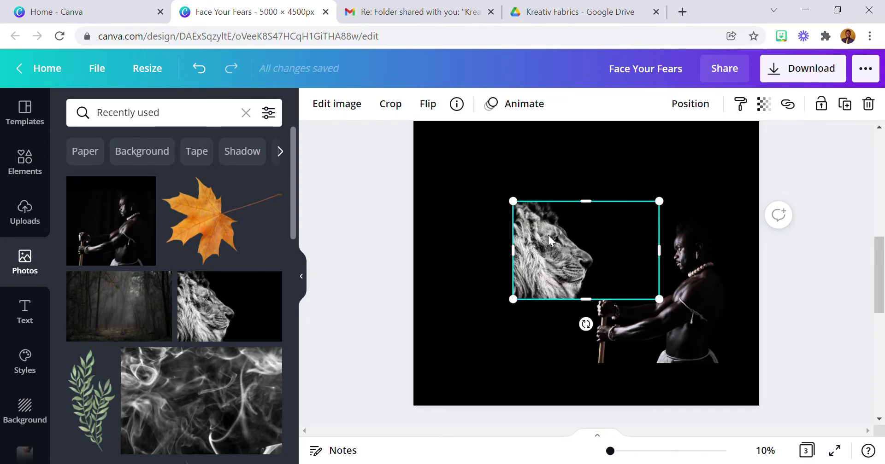
{"action": "left_click", "coordinate": [336, 104]}
{"action": "left_click", "coordinate": [211, 317]}
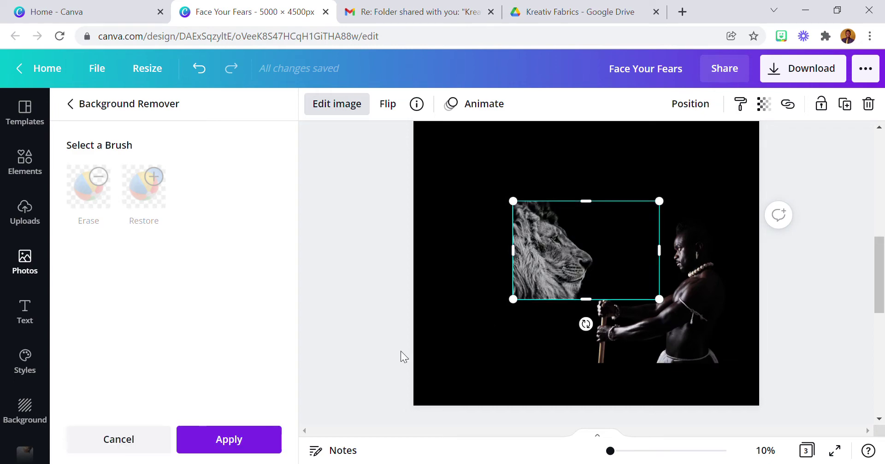
Apply the lion's background removal and enlarge the warrior photo from both corners
{"action": "left_click", "coordinate": [249, 446]}
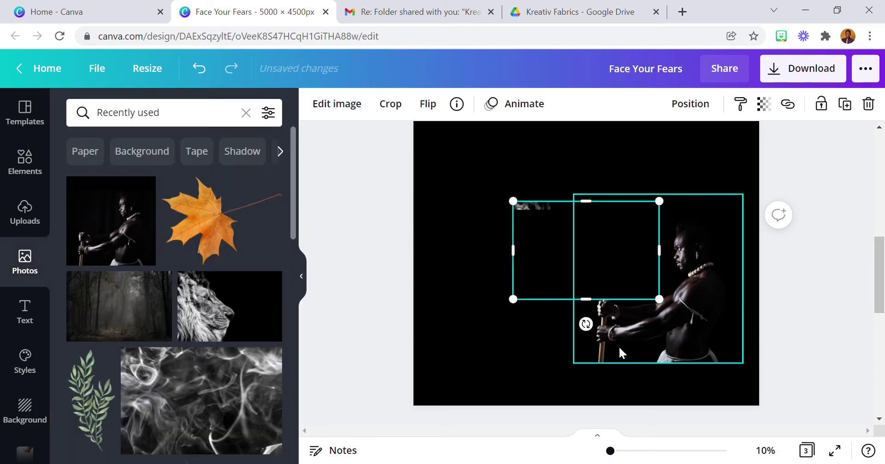
{"action": "left_click", "coordinate": [691, 346]}
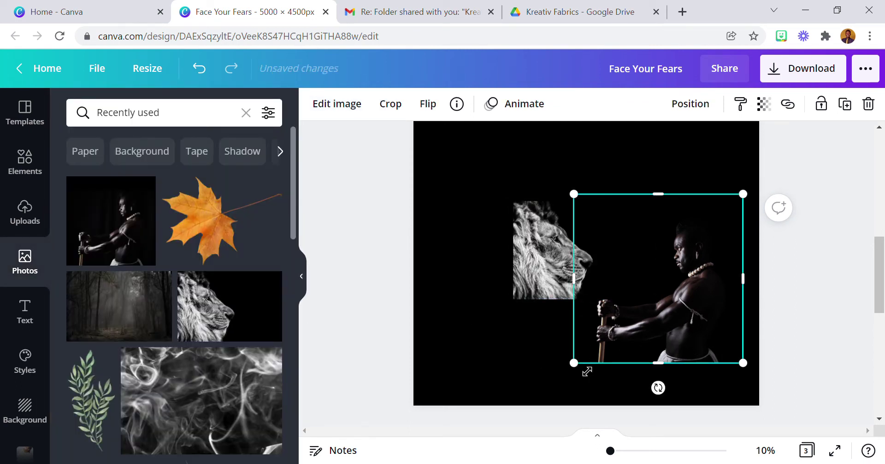
{"action": "left_click_drag", "start_coordinate": [580, 372], "coordinate": [537, 414]}
{"action": "left_click_drag", "start_coordinate": [742, 194], "coordinate": [788, 149]}
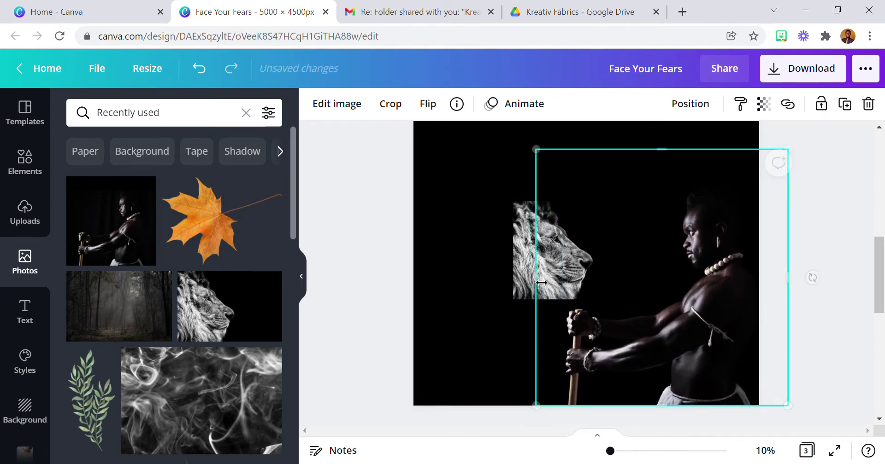
{"action": "left_click", "coordinate": [511, 265]}
Enlarge the lion photo, narrow its right edge, and tilt it slightly clockwise
{"action": "left_click", "coordinate": [511, 266]}
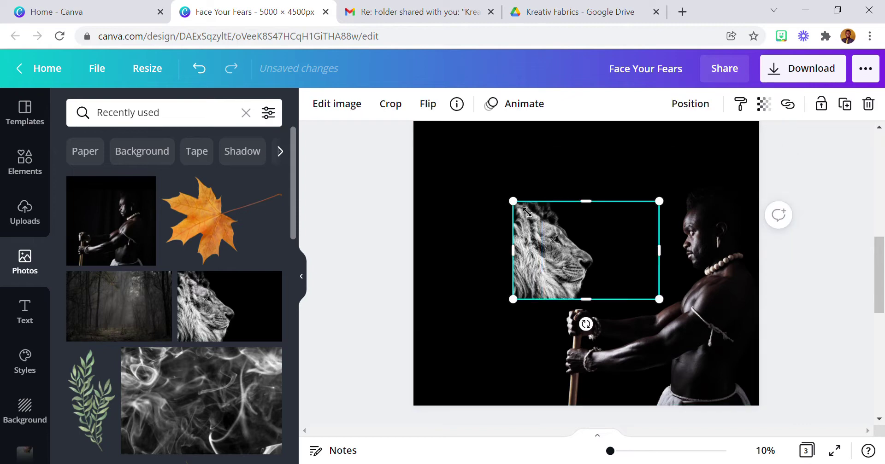
{"action": "left_click_drag", "start_coordinate": [512, 201], "coordinate": [405, 147]}
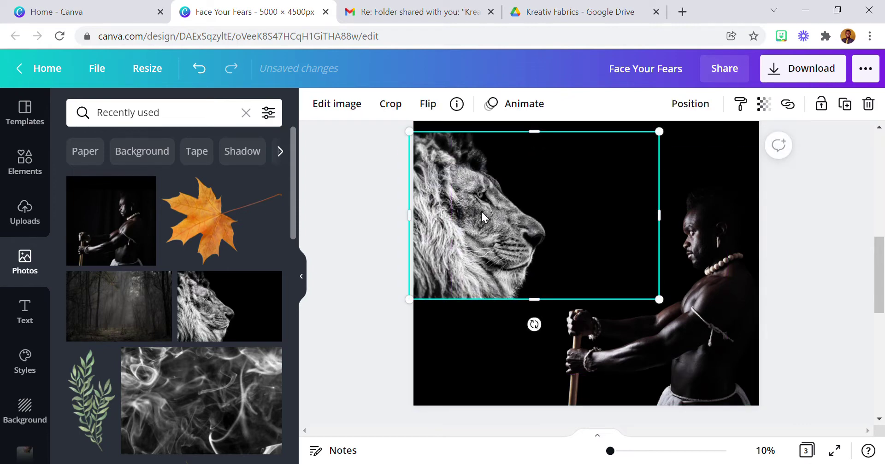
{"action": "left_click_drag", "start_coordinate": [480, 210], "coordinate": [493, 230]}
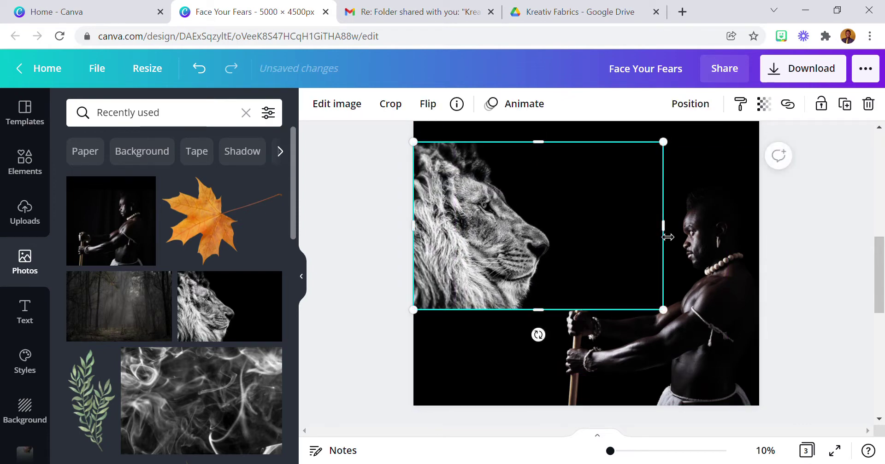
{"action": "left_click_drag", "start_coordinate": [667, 237], "coordinate": [581, 236]}
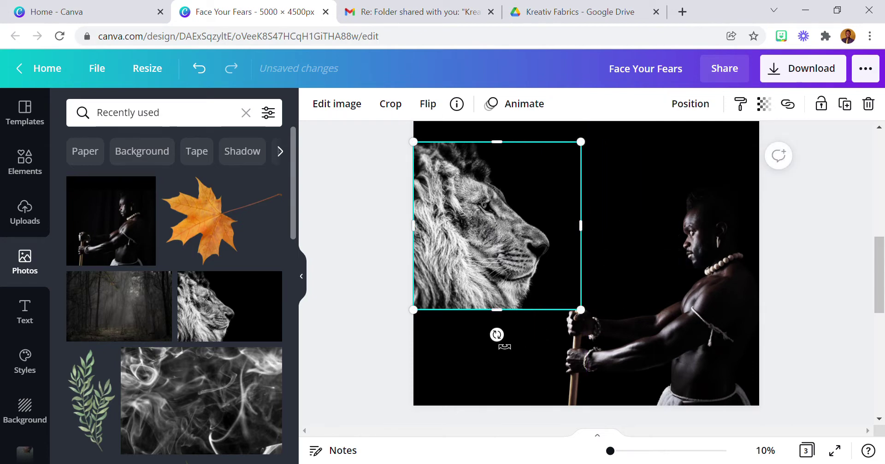
{"action": "left_click_drag", "start_coordinate": [497, 335], "coordinate": [487, 332]}
{"action": "left_click_drag", "start_coordinate": [485, 289], "coordinate": [484, 300]}
{"action": "left_click", "coordinate": [381, 222]}
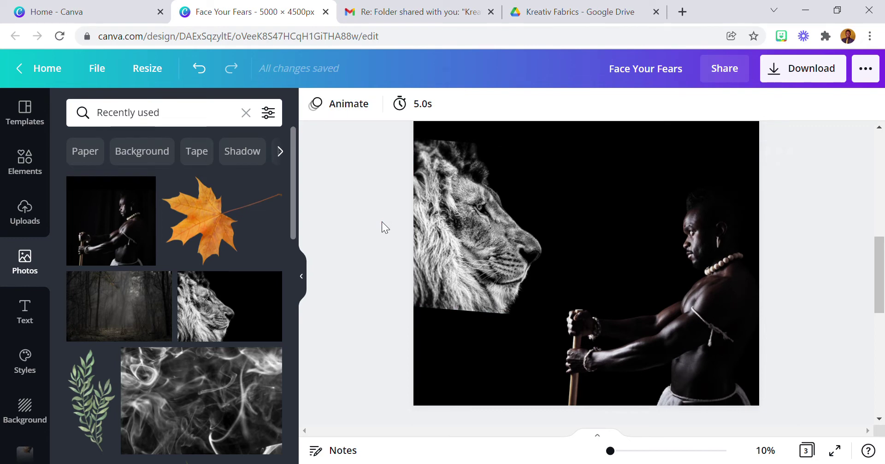
Shift the warrior slightly right and enlarge the lion a little more
{"action": "left_click_drag", "start_coordinate": [722, 233], "coordinate": [746, 241]}
{"action": "left_click", "coordinate": [564, 258]}
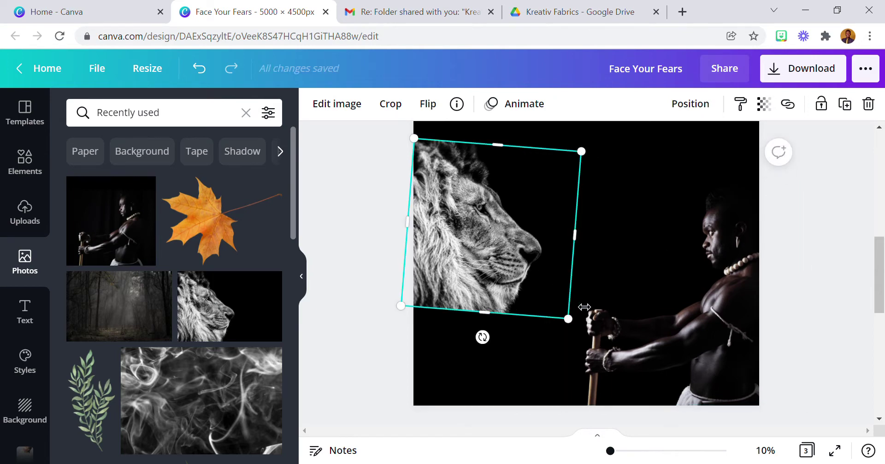
{"action": "left_click_drag", "start_coordinate": [581, 329], "coordinate": [591, 340]}
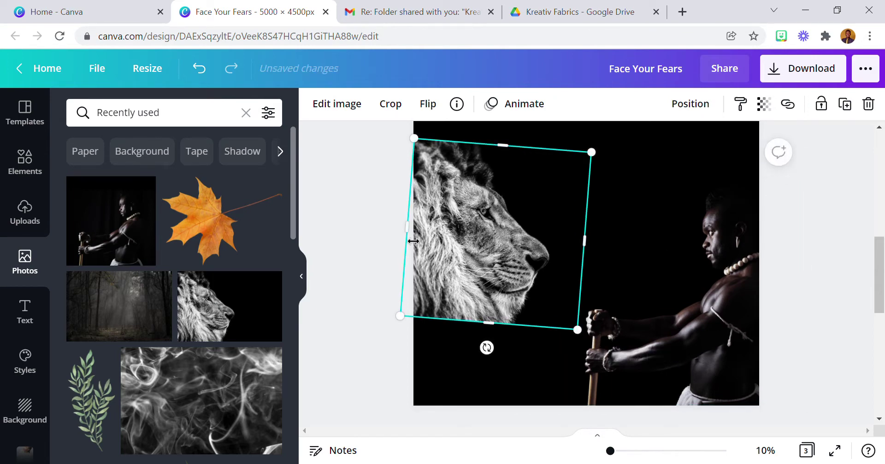
{"action": "left_click", "coordinate": [380, 221]}
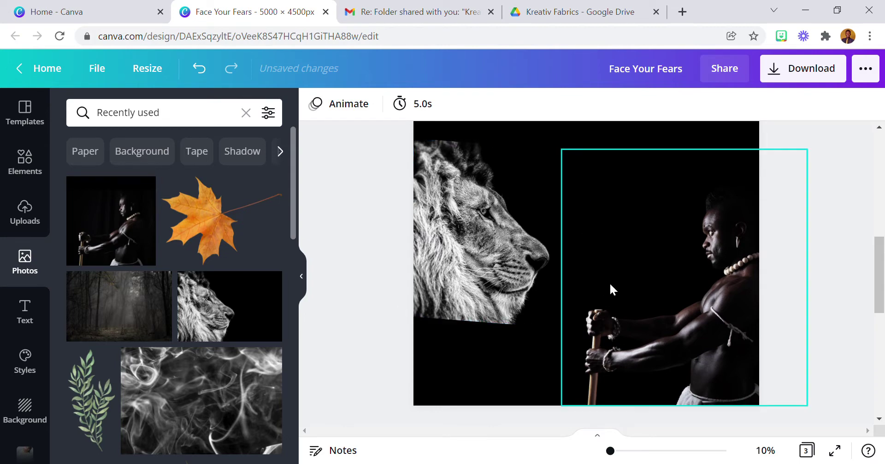
{"action": "left_click", "coordinate": [647, 284]}
{"action": "scroll", "coordinate": [646, 284], "scroll_direction": "down", "scroll_amount": 2}
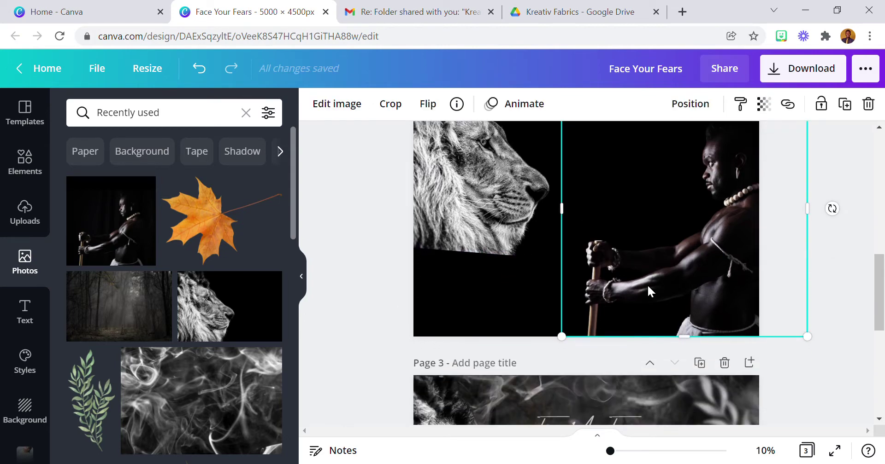
Apply the Street filter to the warrior photo at intensity 28
{"action": "scroll", "coordinate": [647, 283], "scroll_direction": "up", "scroll_amount": 2}
{"action": "left_click", "coordinate": [344, 113]}
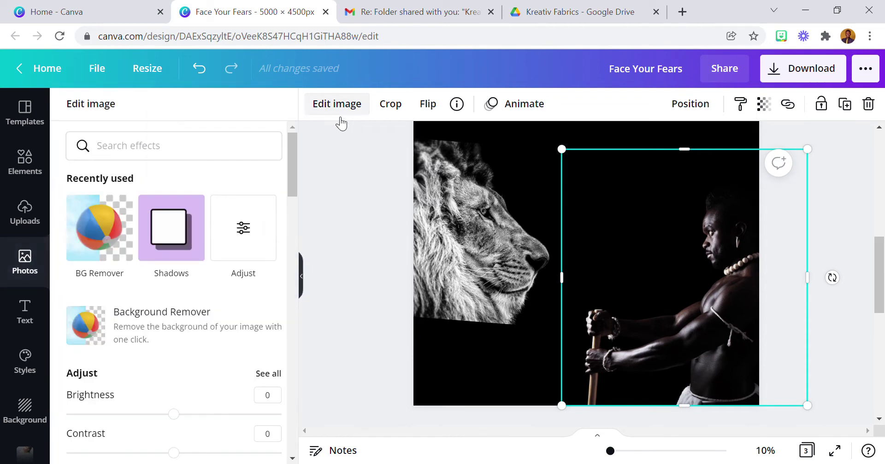
{"action": "scroll", "coordinate": [182, 334], "scroll_direction": "down", "scroll_amount": 2}
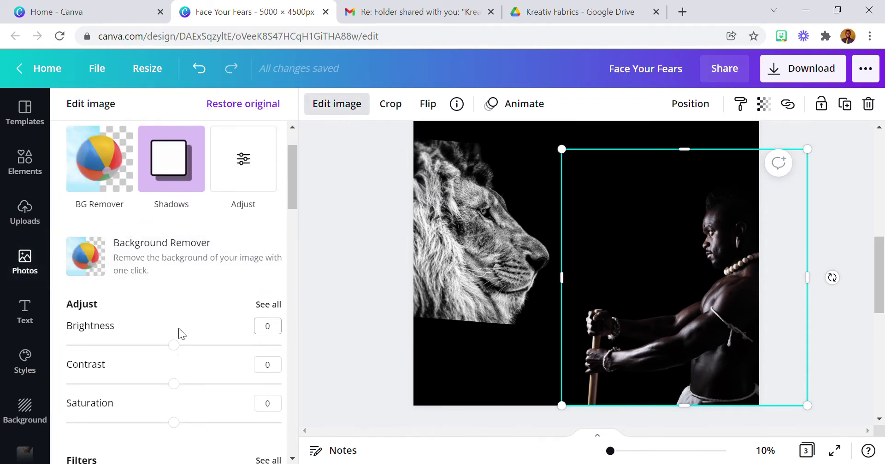
{"action": "scroll", "coordinate": [181, 323], "scroll_direction": "down", "scroll_amount": 4}
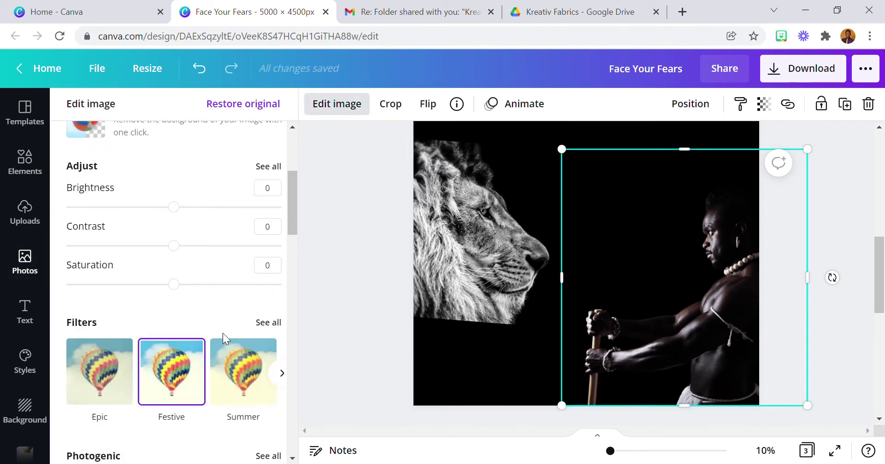
{"action": "left_click", "coordinate": [268, 320]}
{"action": "scroll", "coordinate": [251, 304], "scroll_direction": "down", "scroll_amount": 10}
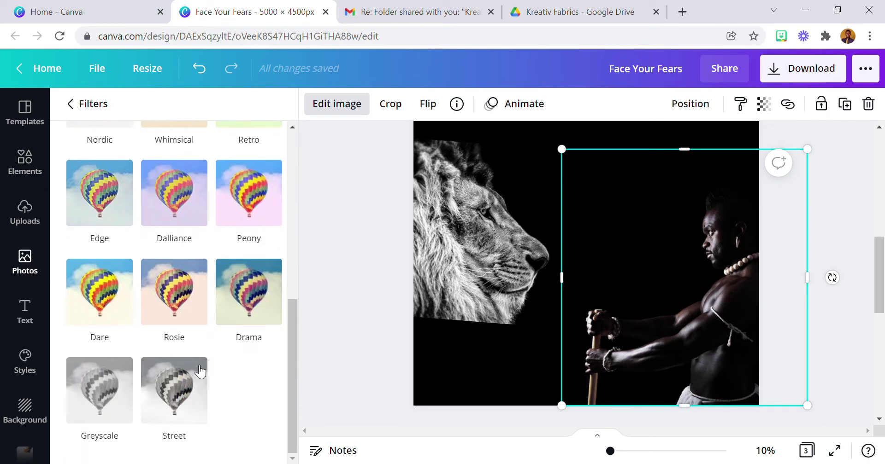
{"action": "left_click", "coordinate": [199, 396]}
{"action": "left_click", "coordinate": [199, 395]}
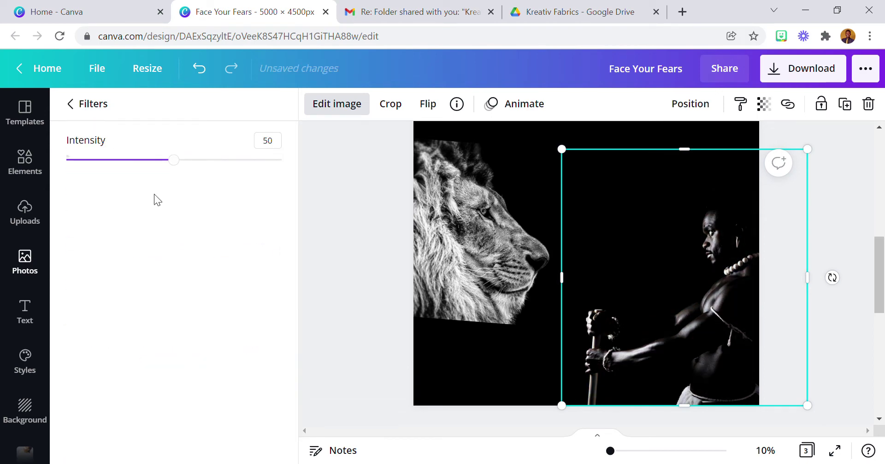
{"action": "left_click_drag", "start_coordinate": [182, 164], "coordinate": [132, 177]}
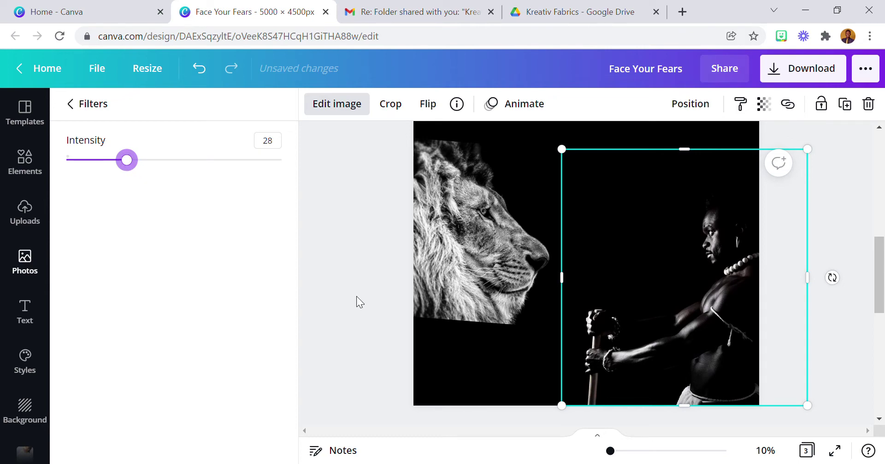
Apply the Street filter to the lion photo at intensity 26
{"action": "left_click", "coordinate": [487, 293]}
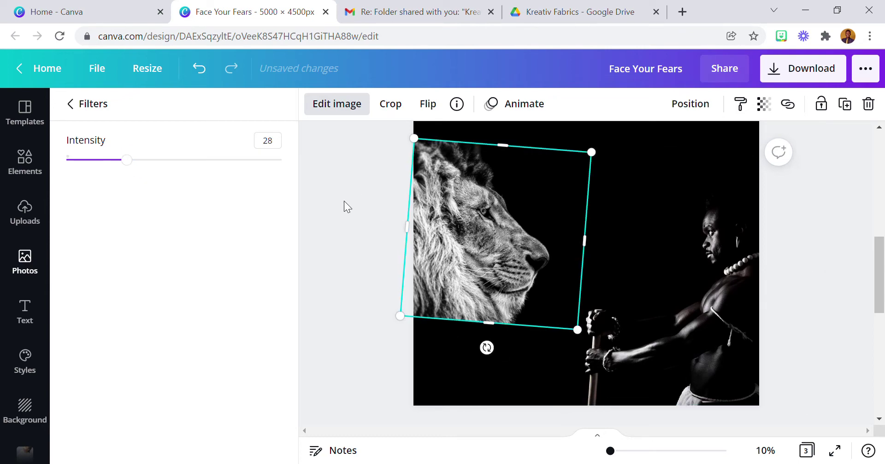
{"action": "left_click", "coordinate": [79, 111]}
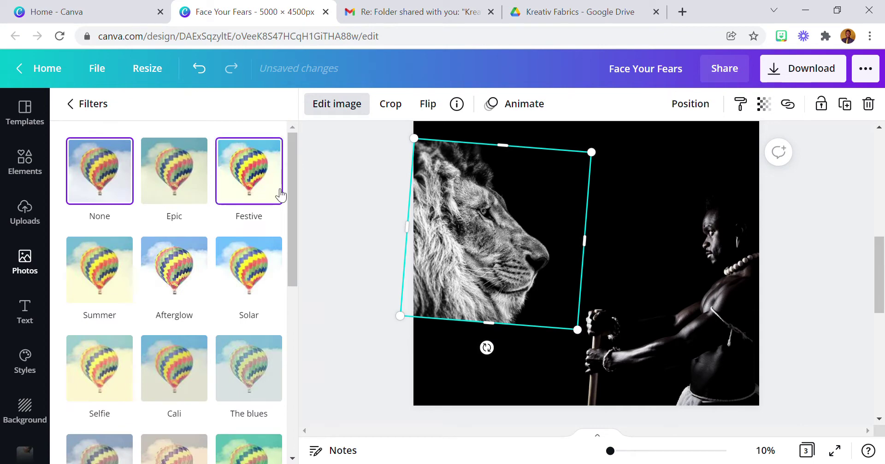
{"action": "scroll", "coordinate": [249, 311], "scroll_direction": "down", "scroll_amount": 3}
{"action": "scroll", "coordinate": [247, 350], "scroll_direction": "down", "scroll_amount": 3}
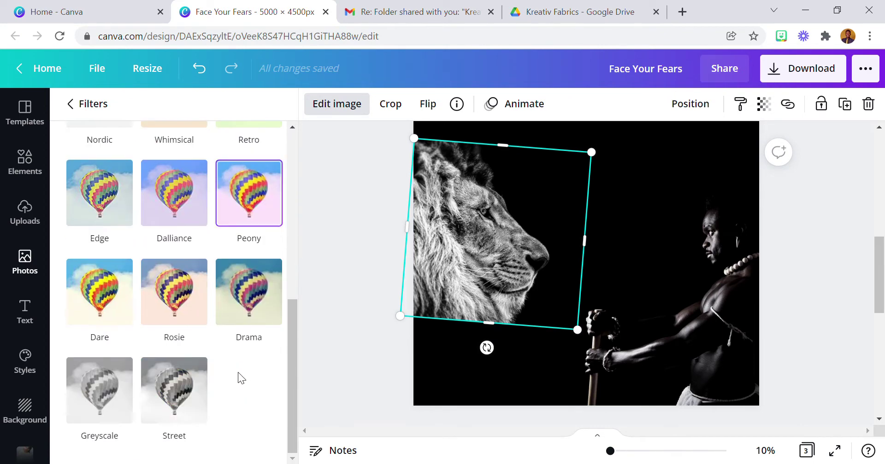
{"action": "left_click", "coordinate": [199, 399]}
{"action": "left_click", "coordinate": [174, 392]}
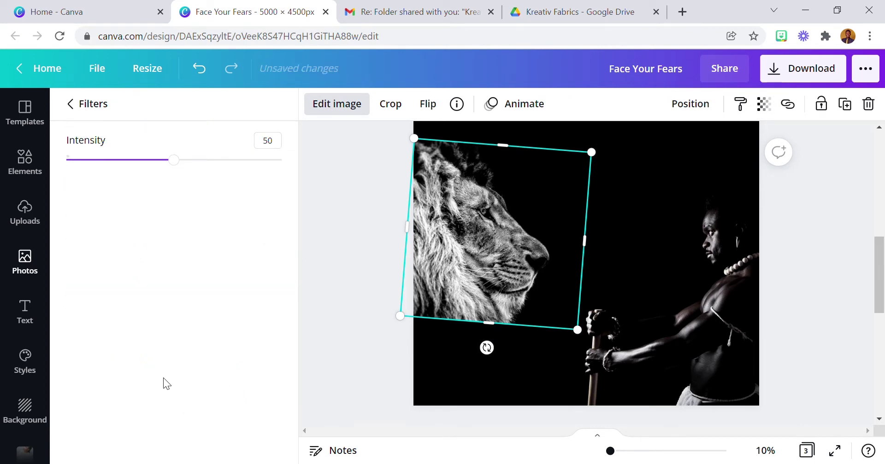
{"action": "left_click_drag", "start_coordinate": [174, 163], "coordinate": [127, 159]}
{"action": "left_click", "coordinate": [367, 231]}
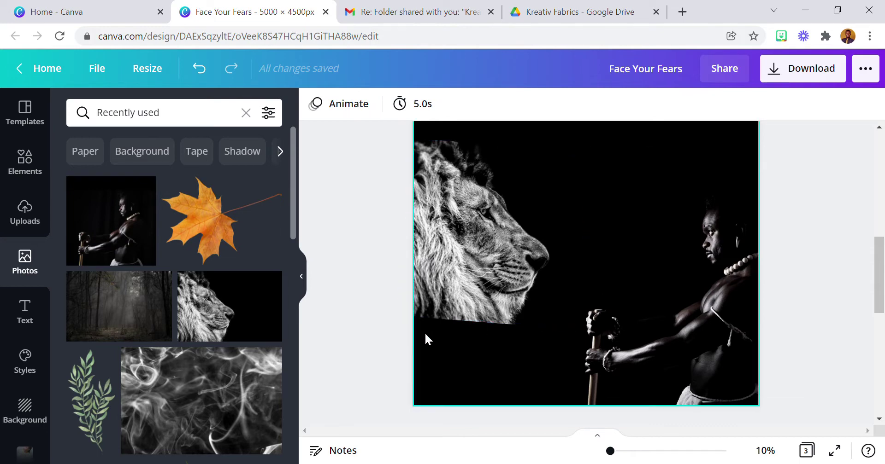
Add the misty forest photo and stretch it to cover all of page 2
{"action": "left_click", "coordinate": [124, 312]}
{"action": "left_click_drag", "start_coordinate": [501, 194], "coordinate": [413, 135]}
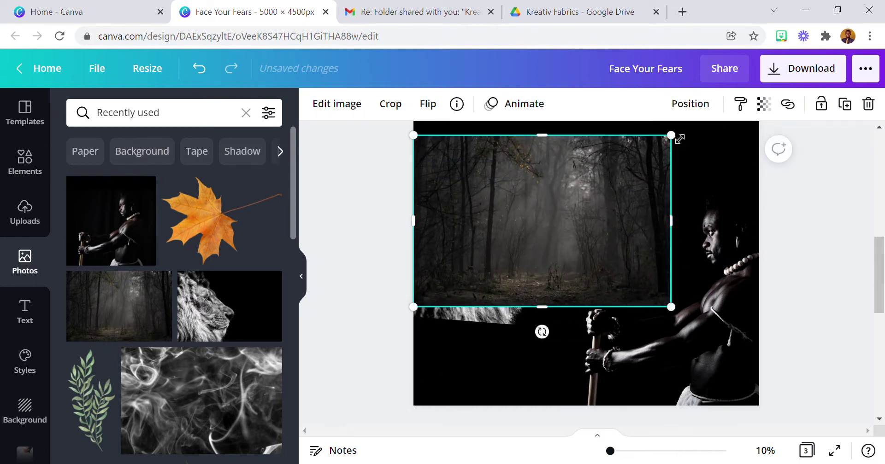
{"action": "left_click_drag", "start_coordinate": [679, 139], "coordinate": [697, 119]}
{"action": "scroll", "coordinate": [712, 179], "scroll_direction": "up", "scroll_amount": 2}
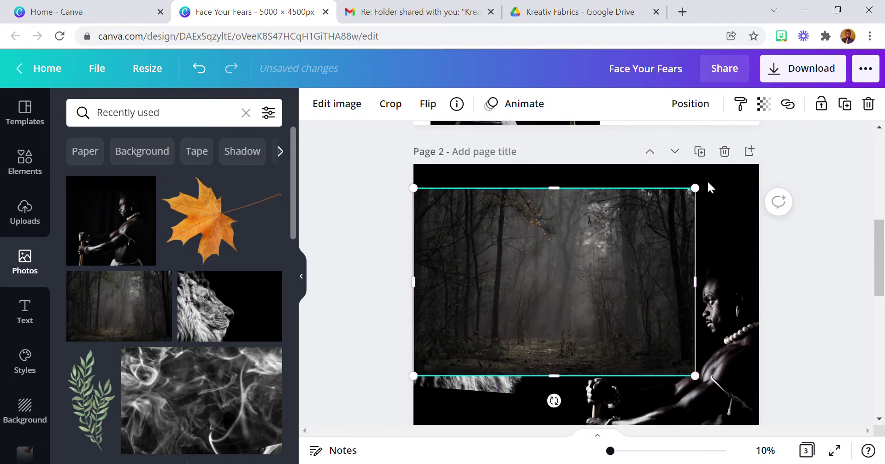
{"action": "left_click_drag", "start_coordinate": [701, 201], "coordinate": [736, 183]}
{"action": "scroll", "coordinate": [732, 199], "scroll_direction": "down", "scroll_amount": 2}
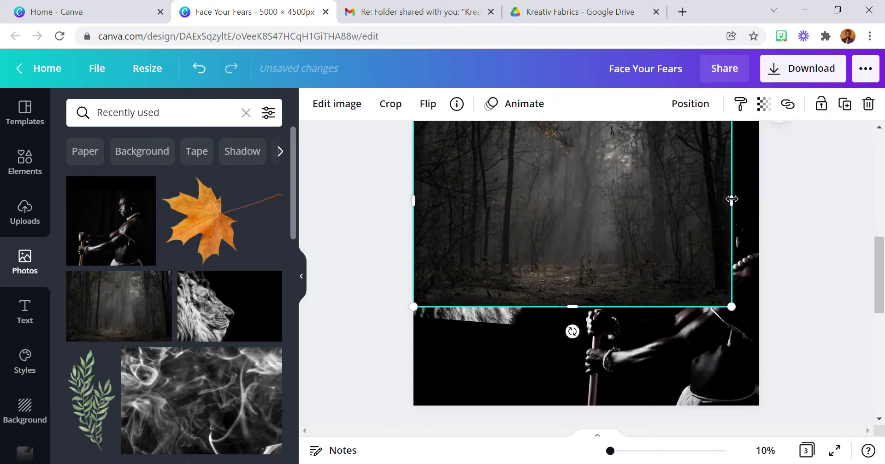
{"action": "left_click_drag", "start_coordinate": [741, 314], "coordinate": [765, 334]}
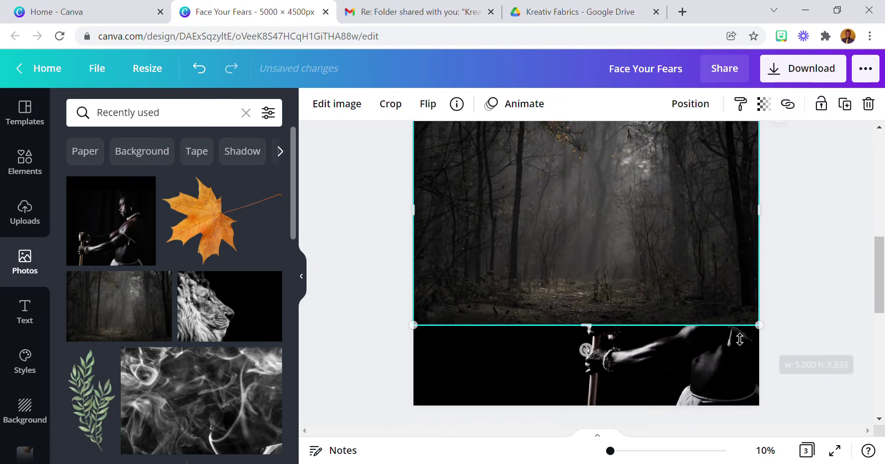
{"action": "left_click_drag", "start_coordinate": [578, 333], "coordinate": [582, 402]}
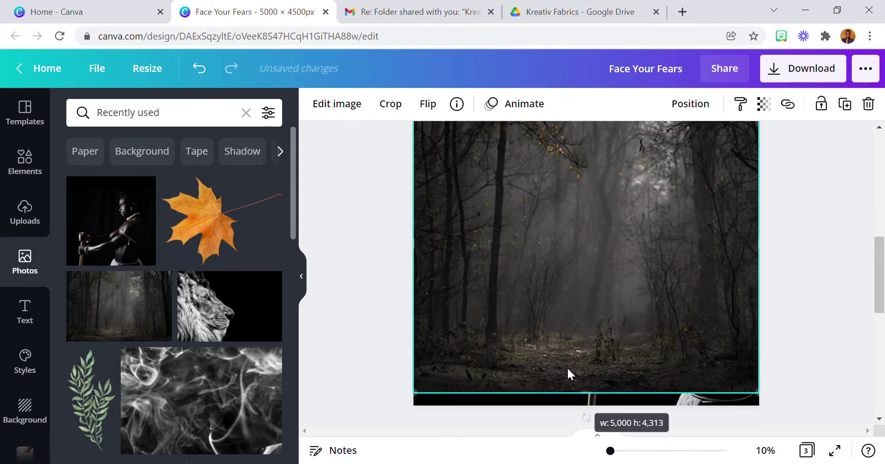
{"action": "left_click_drag", "start_coordinate": [568, 373], "coordinate": [568, 373]}
Send the forest photo backward behind the lion and the warrior
{"action": "left_click", "coordinate": [699, 106]}
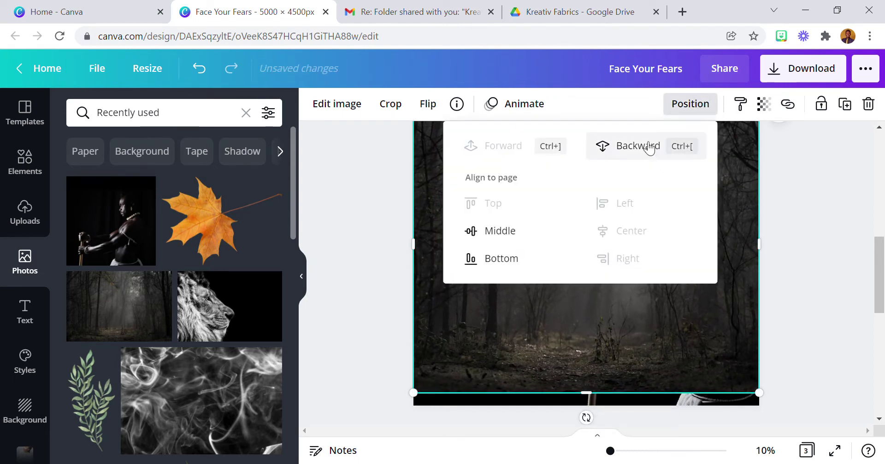
{"action": "left_click", "coordinate": [649, 147]}
{"action": "left_click", "coordinate": [648, 147]}
{"action": "left_click", "coordinate": [797, 219]}
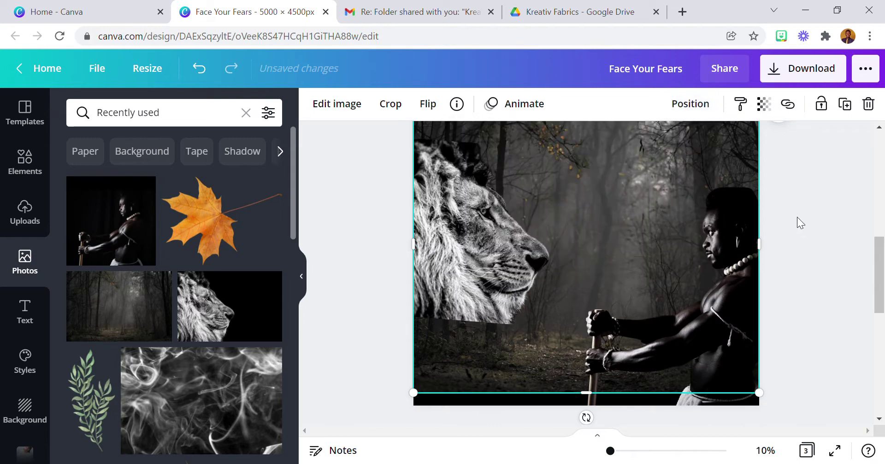
{"action": "left_click", "coordinate": [797, 219]}
{"action": "scroll", "coordinate": [797, 219], "scroll_direction": "up", "scroll_amount": 2}
Move the lion photo slightly higher on the page
{"action": "left_click", "coordinate": [510, 302]}
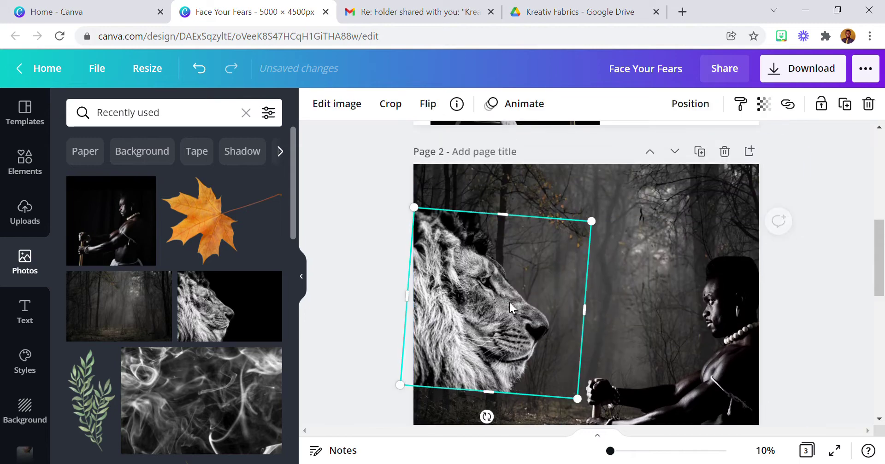
{"action": "left_click_drag", "start_coordinate": [509, 302], "coordinate": [516, 274]}
{"action": "scroll", "coordinate": [670, 295], "scroll_direction": "down", "scroll_amount": 3}
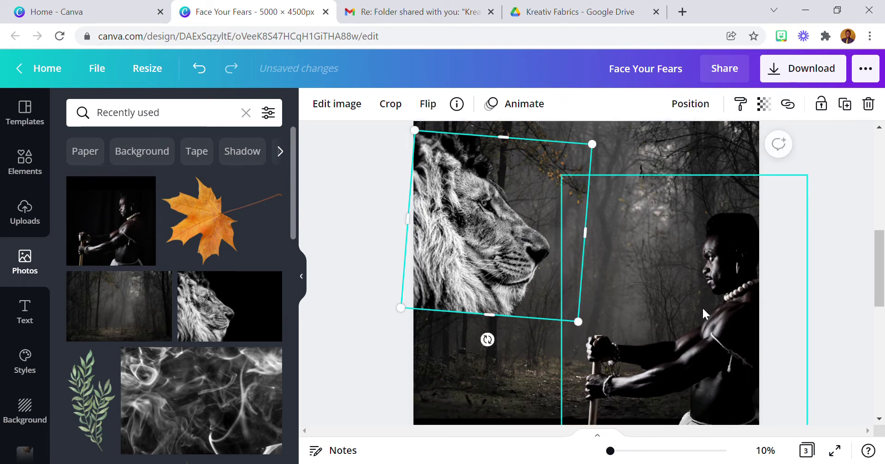
{"action": "left_click_drag", "start_coordinate": [717, 271], "coordinate": [723, 263]}
{"action": "scroll", "coordinate": [481, 277], "scroll_direction": "up", "scroll_amount": 3}
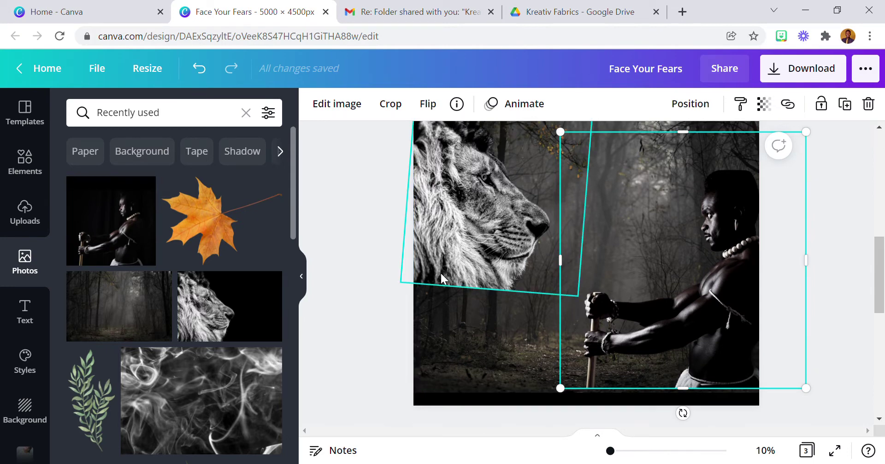
{"action": "left_click", "coordinate": [399, 281]}
{"action": "scroll", "coordinate": [424, 285], "scroll_direction": "up", "scroll_amount": 3}
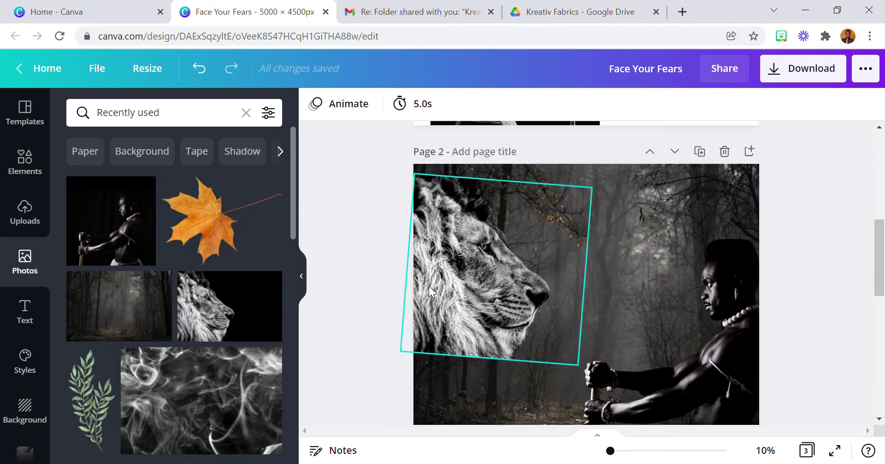
Check the forest background's layering and enlarge the lion from its lower-left corner
{"action": "left_click", "coordinate": [602, 275]}
{"action": "left_click", "coordinate": [592, 176]}
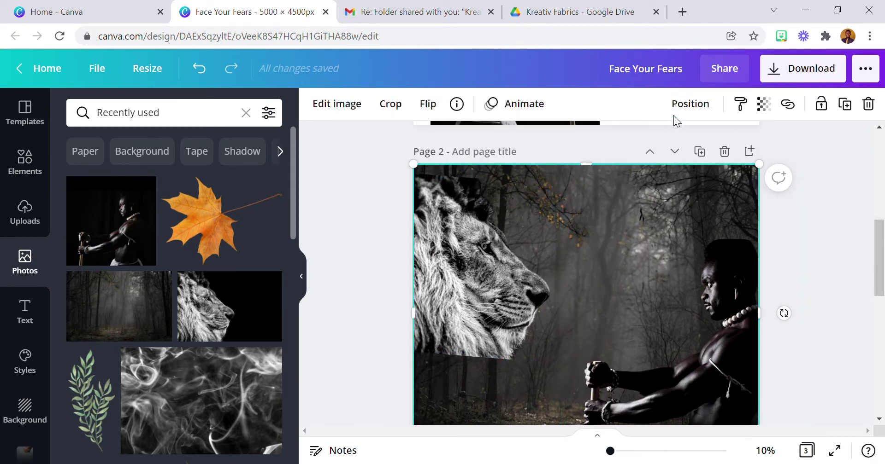
{"action": "left_click", "coordinate": [690, 104]}
{"action": "left_click", "coordinate": [817, 151]}
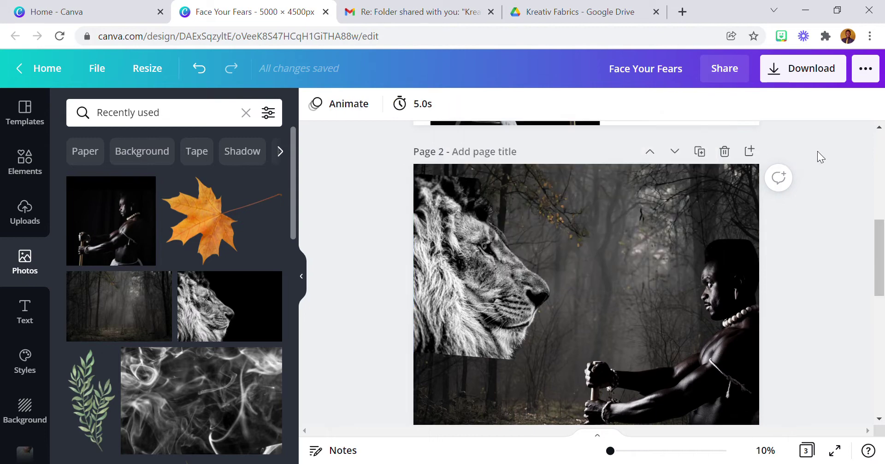
{"action": "scroll", "coordinate": [822, 184], "scroll_direction": "down", "scroll_amount": 2}
{"action": "scroll", "coordinate": [802, 237], "scroll_direction": "up", "scroll_amount": 3}
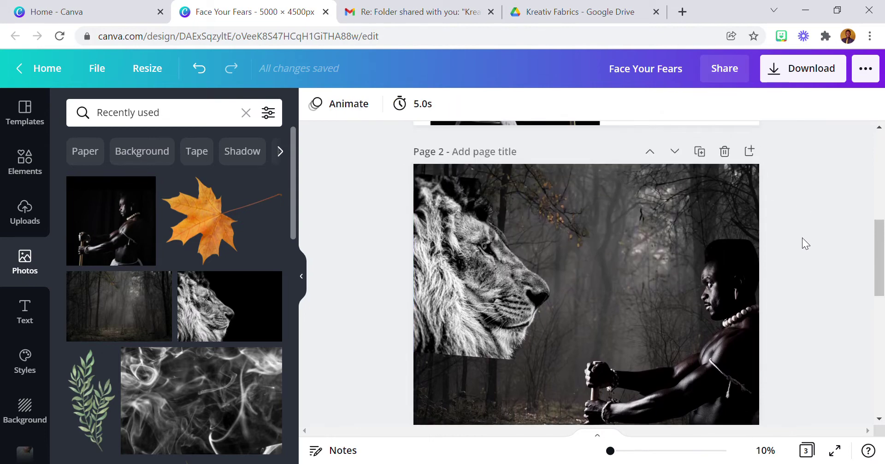
{"action": "left_click", "coordinate": [513, 322]}
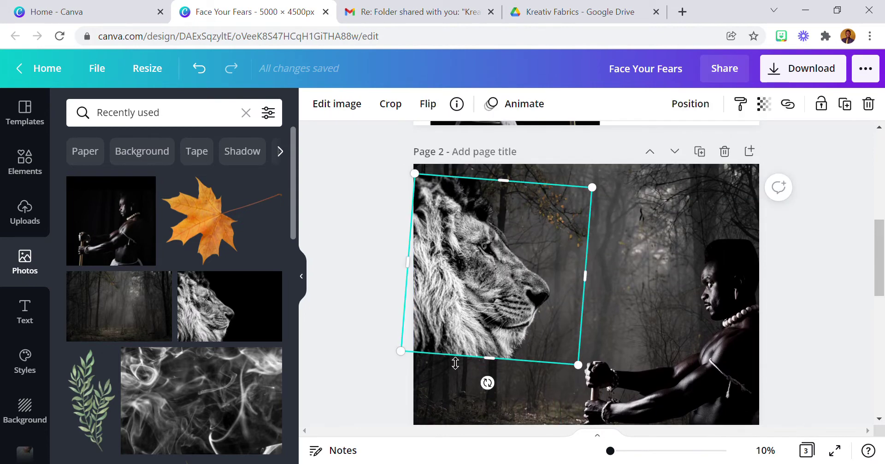
{"action": "left_click_drag", "start_coordinate": [409, 363], "coordinate": [396, 360]}
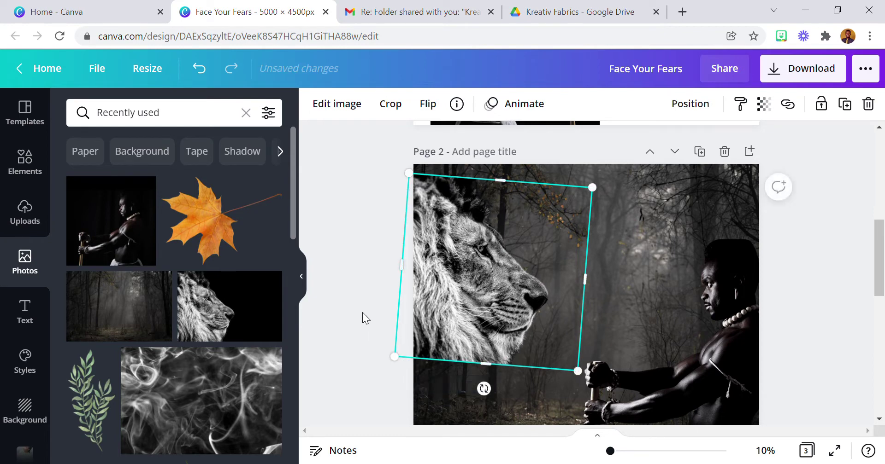
{"action": "left_click", "coordinate": [362, 311]}
Add the smoke photo and stretch its corners and edges to cover the whole page
{"action": "scroll", "coordinate": [212, 341], "scroll_direction": "down", "scroll_amount": 2}
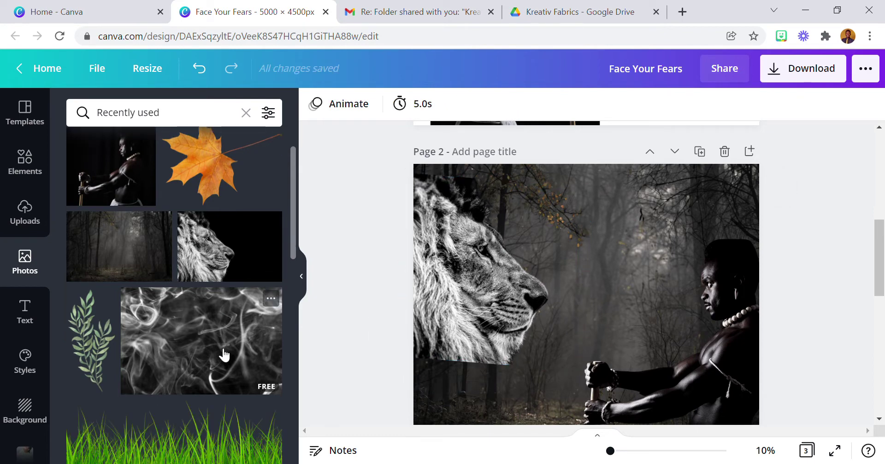
{"action": "left_click", "coordinate": [209, 332]}
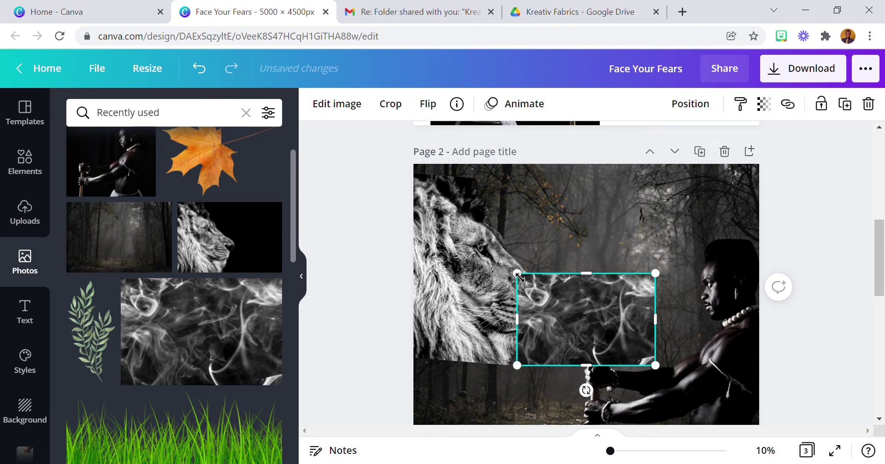
{"action": "left_click_drag", "start_coordinate": [517, 273], "coordinate": [417, 208]}
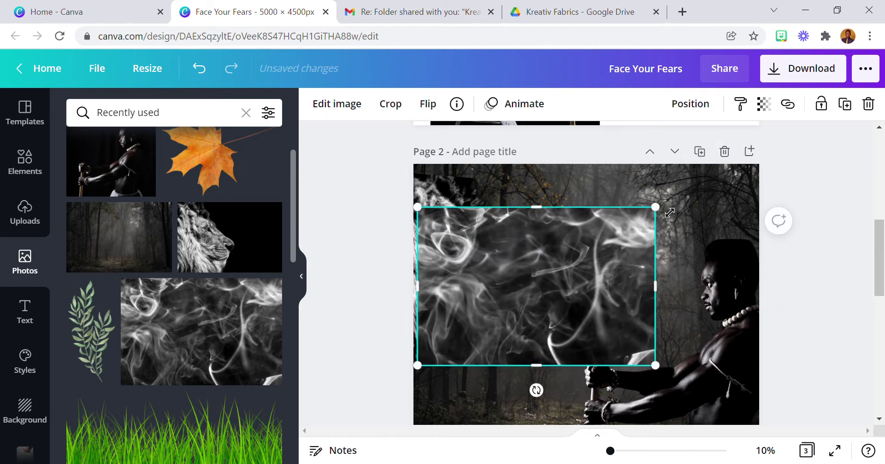
{"action": "left_click_drag", "start_coordinate": [673, 215], "coordinate": [737, 172]}
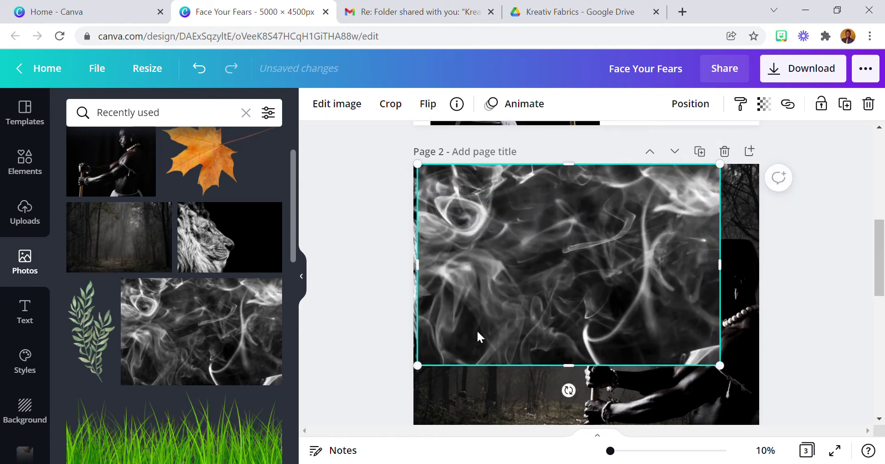
{"action": "left_click_drag", "start_coordinate": [431, 372], "coordinate": [415, 372]}
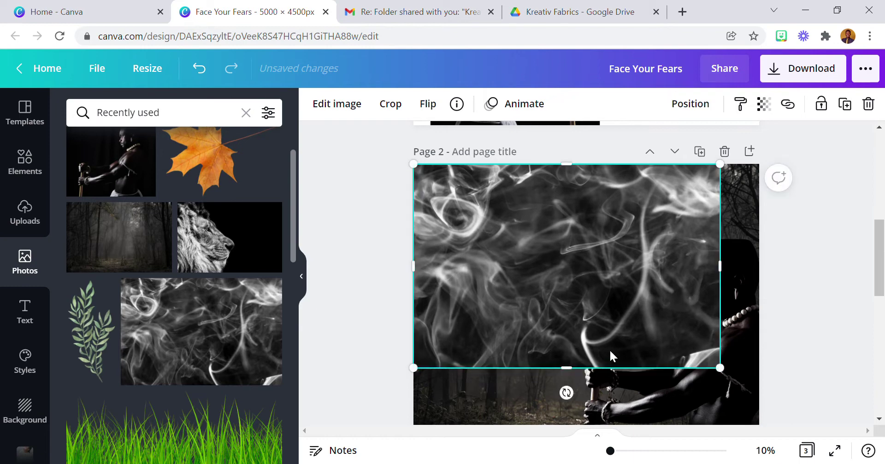
{"action": "left_click_drag", "start_coordinate": [729, 375], "coordinate": [759, 401]}
{"action": "scroll", "coordinate": [696, 291], "scroll_direction": "down", "scroll_amount": 3}
{"action": "left_click_drag", "start_coordinate": [698, 256], "coordinate": [714, 317]}
{"action": "scroll", "coordinate": [695, 196], "scroll_direction": "up", "scroll_amount": 2}
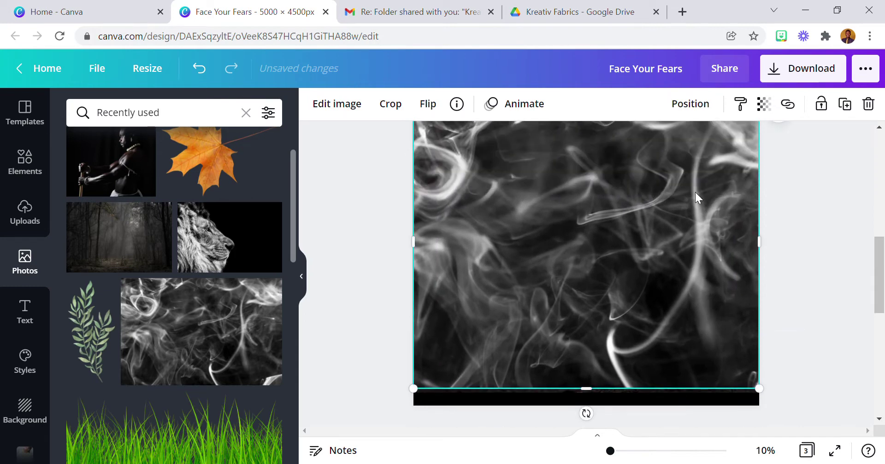
Send the smoke photo one layer back, then bring it forward again
{"action": "left_click", "coordinate": [691, 106]}
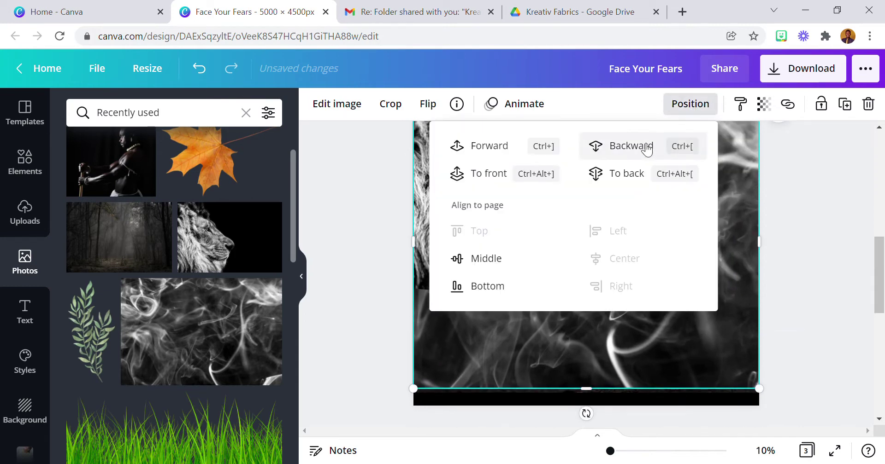
{"action": "left_click", "coordinate": [644, 145]}
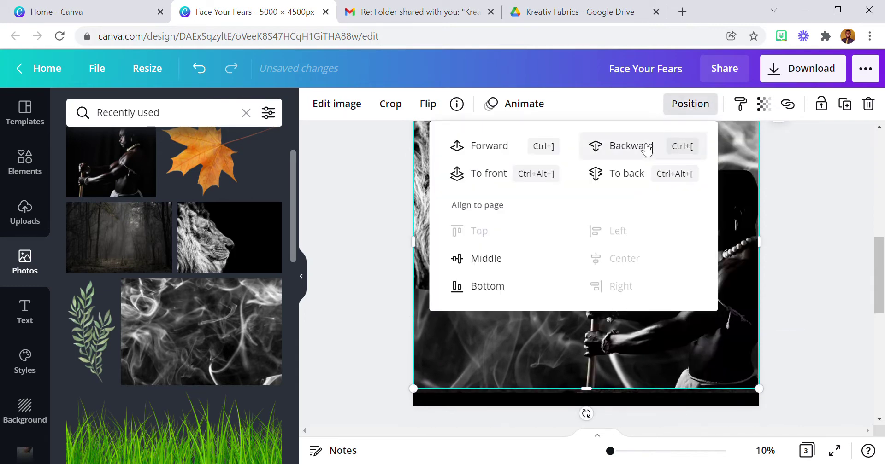
{"action": "left_click", "coordinate": [510, 148]}
{"action": "scroll", "coordinate": [765, 283], "scroll_direction": "up", "scroll_amount": 1}
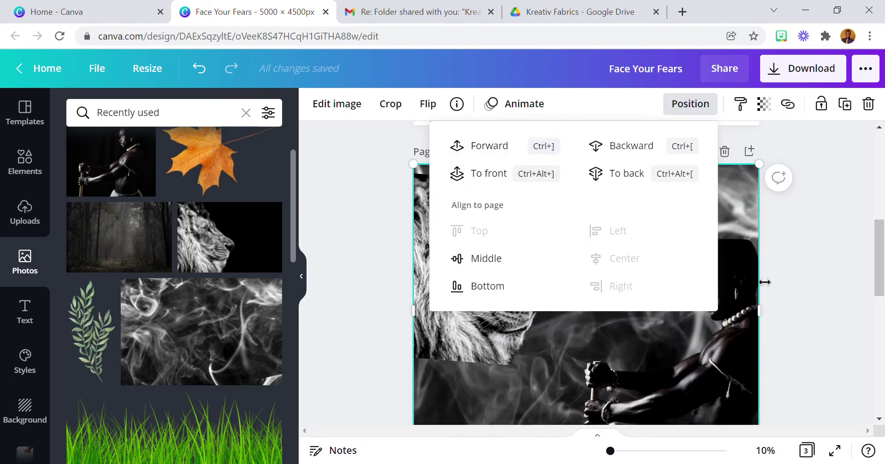
Set the smoke overlay's transparency to 72
{"action": "left_click", "coordinate": [764, 105]}
{"action": "left_click_drag", "start_coordinate": [717, 154], "coordinate": [691, 150]}
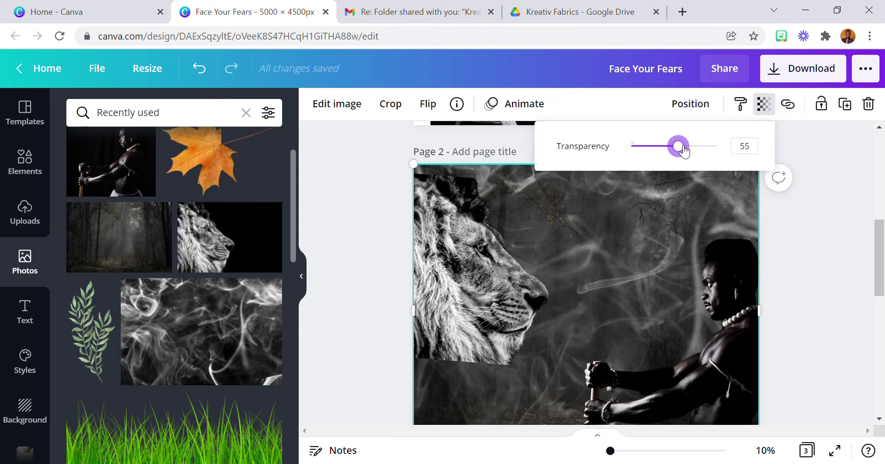
{"action": "left_click", "coordinate": [842, 276]}
{"action": "scroll", "coordinate": [841, 272], "scroll_direction": "down", "scroll_amount": 2}
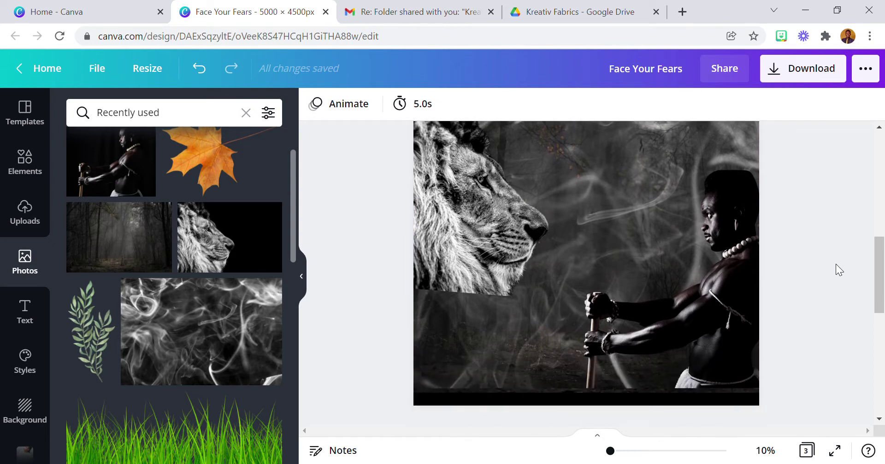
{"action": "left_click", "coordinate": [600, 129]}
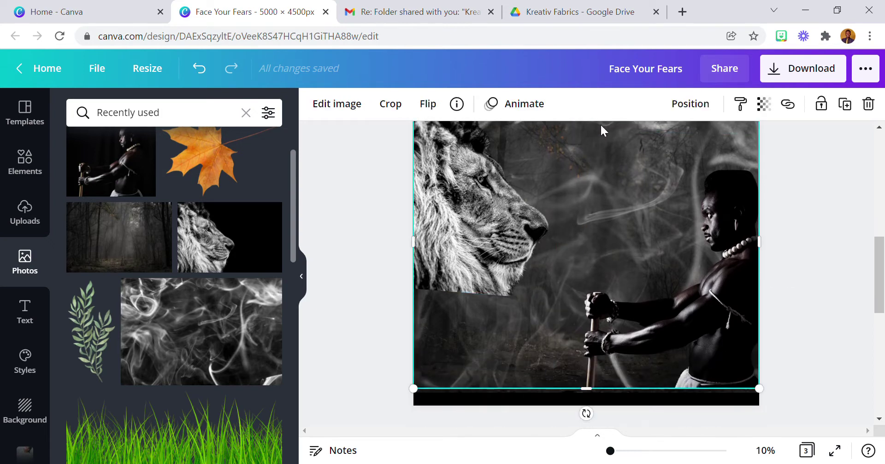
{"action": "left_click", "coordinate": [761, 108]}
{"action": "left_click_drag", "start_coordinate": [684, 148], "coordinate": [699, 151]}
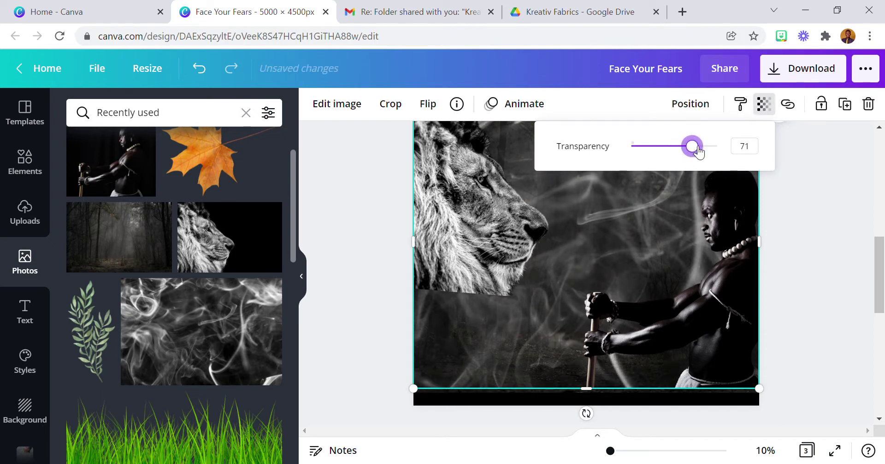
{"action": "left_click", "coordinate": [820, 241]}
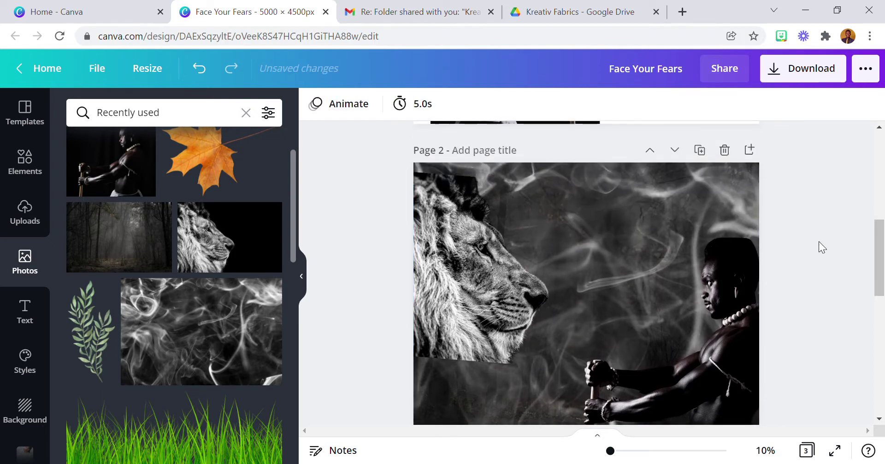
Slightly enlarge the tilted lion from its corner and nudge it right
{"action": "left_click", "coordinate": [509, 259]}
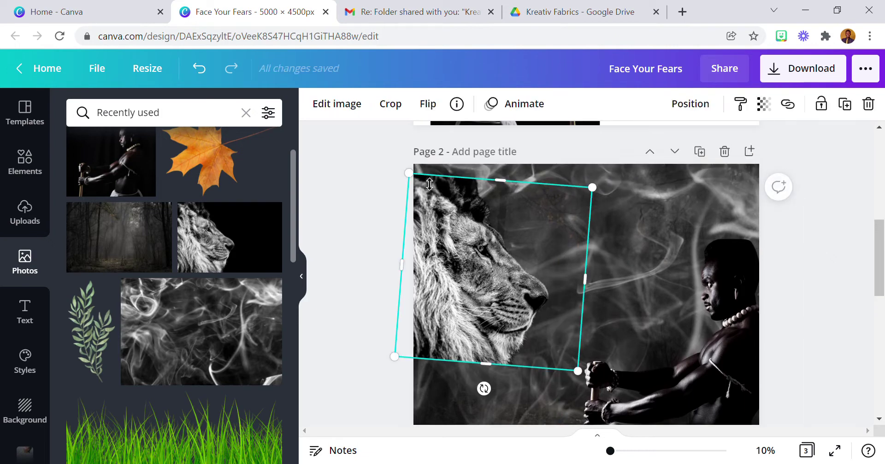
{"action": "left_click_drag", "start_coordinate": [407, 179], "coordinate": [402, 169]}
{"action": "left_click", "coordinate": [364, 211]}
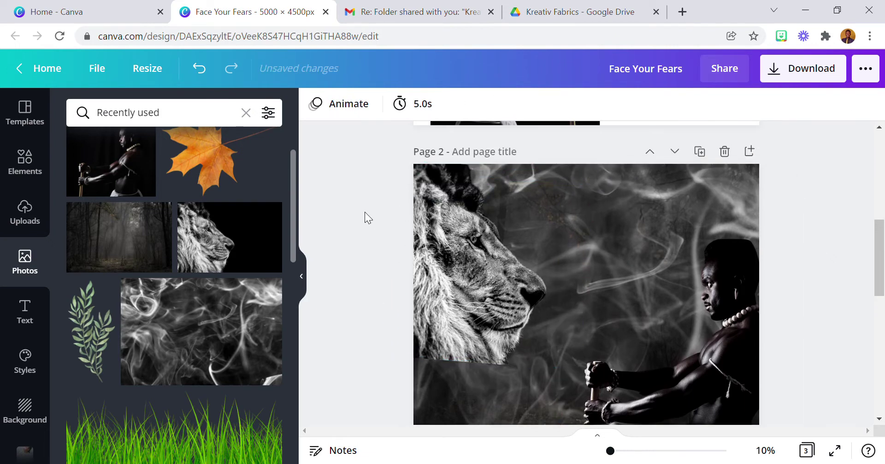
{"action": "mouse_move", "coordinate": [420, 239]}
{"action": "left_mouse_down"}
{"action": "mouse_move", "coordinate": [447, 248]}
{"action": "mouse_move", "coordinate": [446, 258]}
{"action": "mouse_move", "coordinate": [435, 248]}
{"action": "left_mouse_up"}
Add a soft blur graphic and recolour its orange, magenta and red parts black
{"action": "scroll", "coordinate": [433, 241], "scroll_direction": "down", "scroll_amount": 3}
{"action": "scroll", "coordinate": [430, 239], "scroll_direction": "up", "scroll_amount": 1}
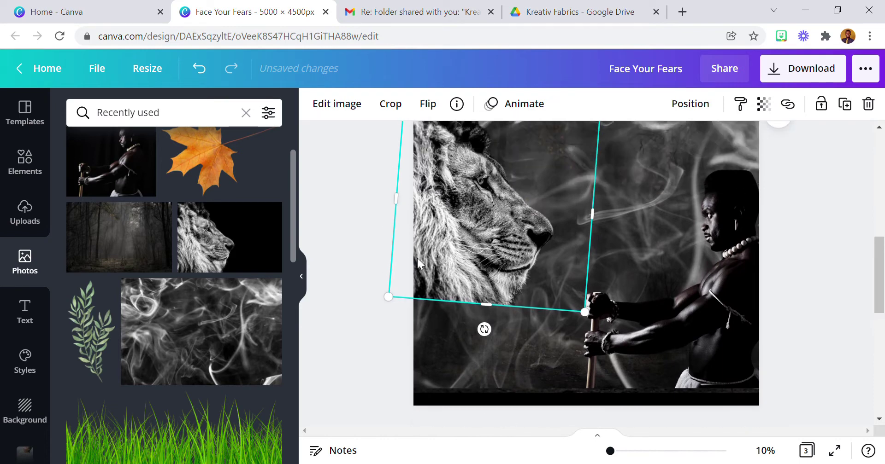
{"action": "left_click", "coordinate": [380, 211]}
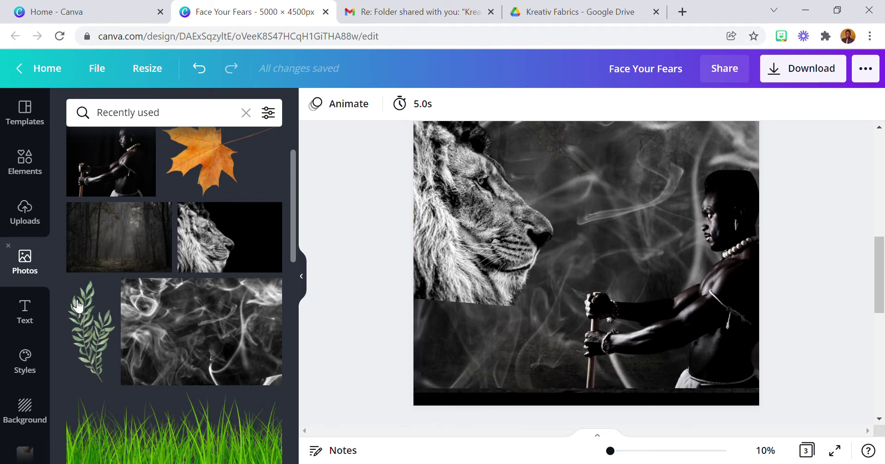
{"action": "scroll", "coordinate": [109, 262], "scroll_direction": "up", "scroll_amount": 2}
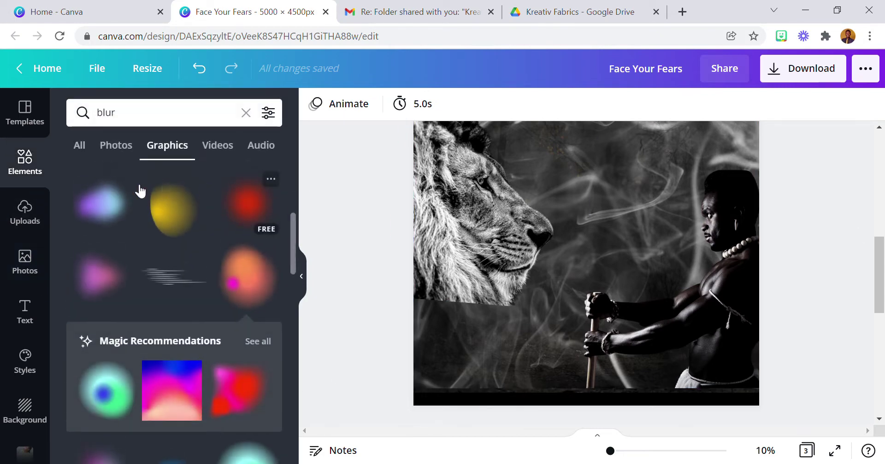
{"action": "left_click", "coordinate": [245, 283]}
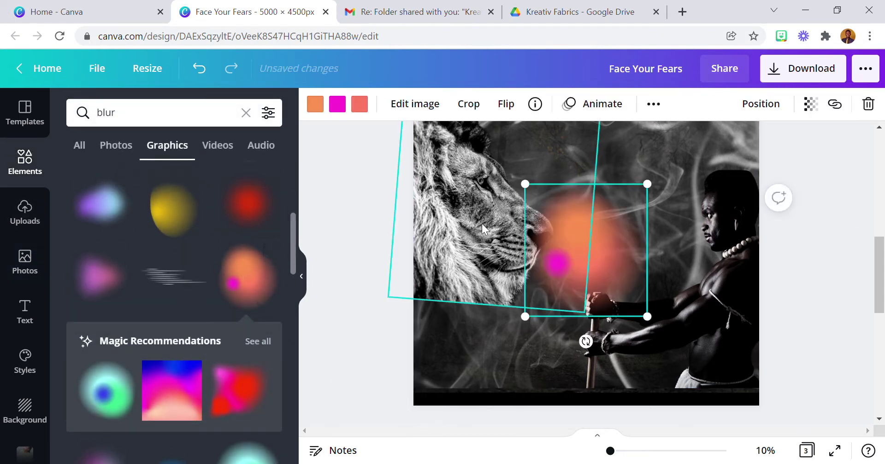
{"action": "left_click", "coordinate": [315, 106]}
{"action": "left_click", "coordinate": [118, 176]}
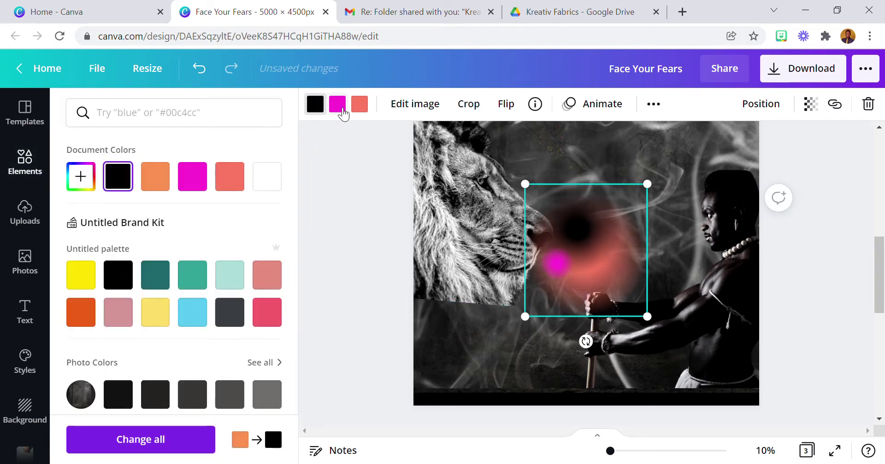
{"action": "left_click", "coordinate": [338, 106]}
{"action": "left_click", "coordinate": [118, 176]}
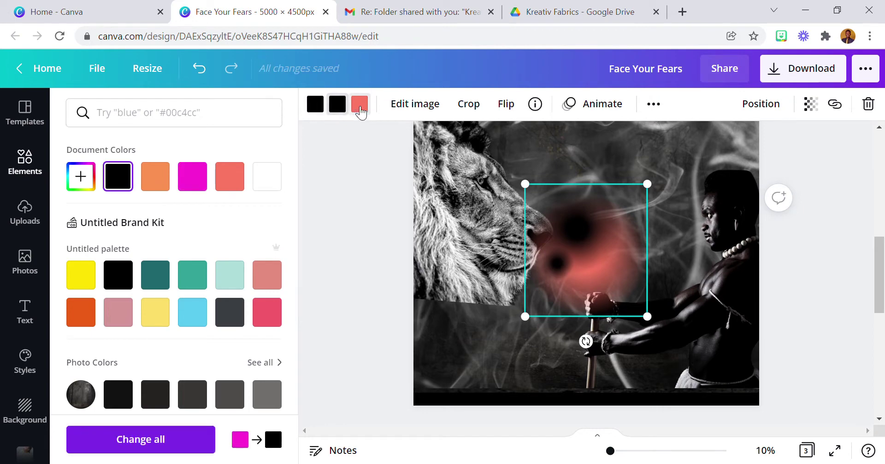
{"action": "left_click", "coordinate": [360, 106]}
{"action": "left_click", "coordinate": [118, 176]}
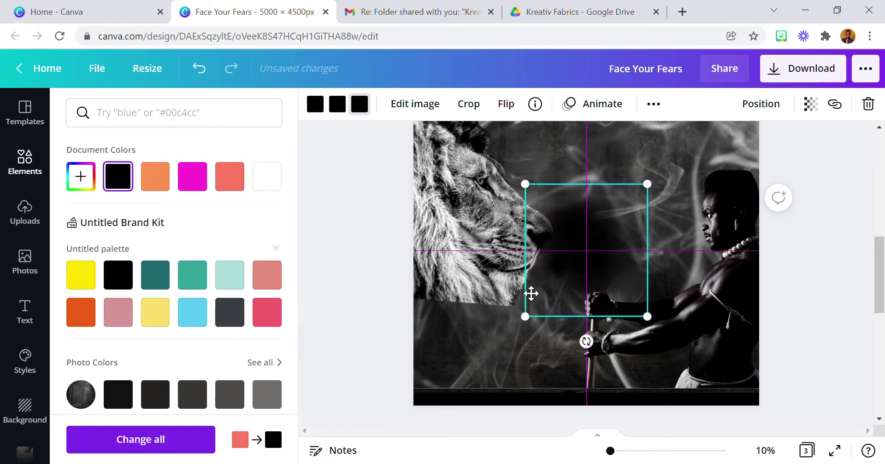
Move the dark blur square under the lion's chin, duplicate it and set the copy to 74 transparency
{"action": "left_click_drag", "start_coordinate": [531, 293], "coordinate": [450, 325]}
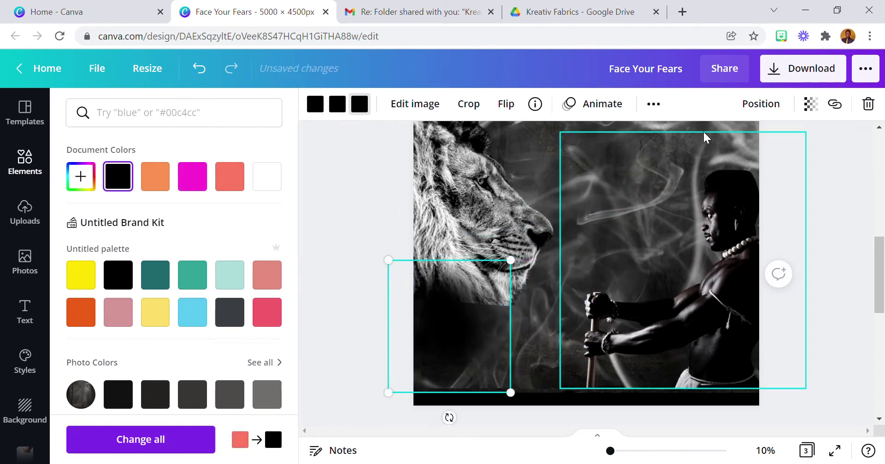
{"action": "left_click", "coordinate": [660, 109]}
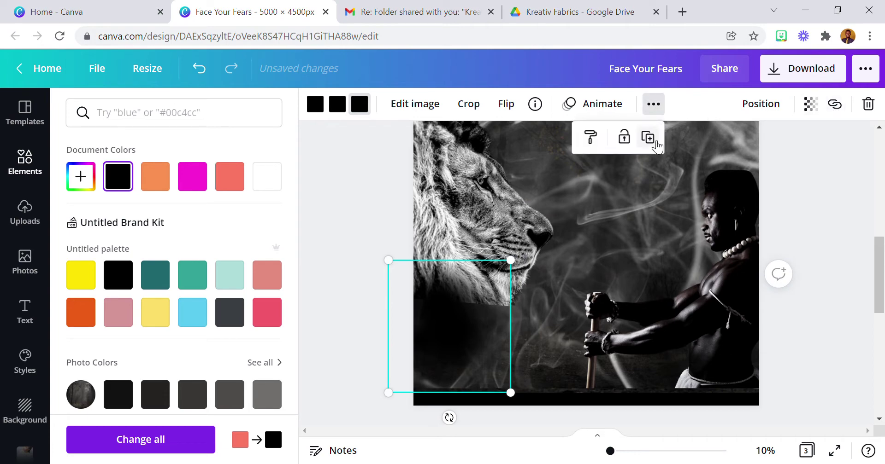
{"action": "left_click", "coordinate": [653, 140]}
{"action": "mouse_move", "coordinate": [474, 338]}
{"action": "left_mouse_down"}
{"action": "mouse_move", "coordinate": [523, 364]}
{"action": "mouse_move", "coordinate": [467, 346]}
{"action": "left_mouse_up"}
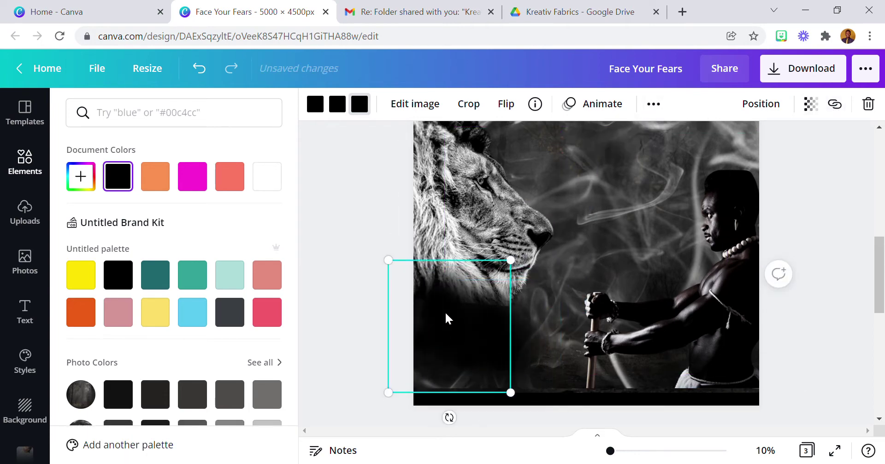
{"action": "left_click", "coordinate": [810, 115]}
{"action": "left_click_drag", "start_coordinate": [762, 147], "coordinate": [741, 147]}
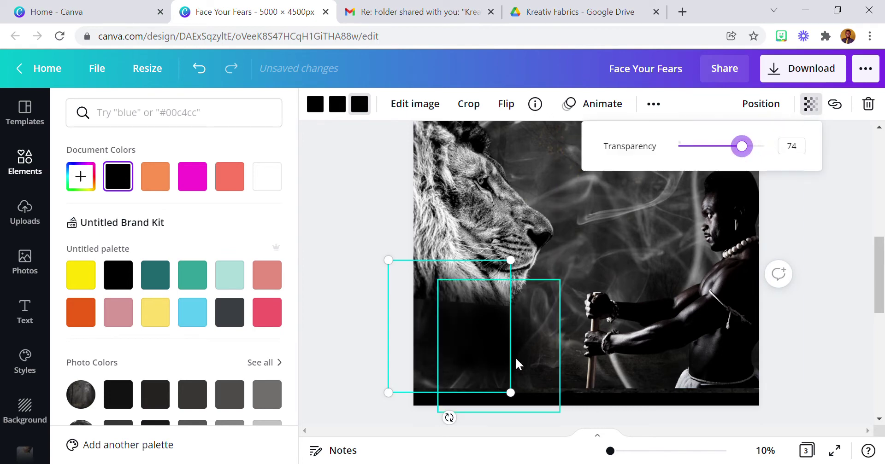
Shift a dark square to the lower left at full opacity 100, then add another copy near bottom centre
{"action": "left_click", "coordinate": [520, 370]}
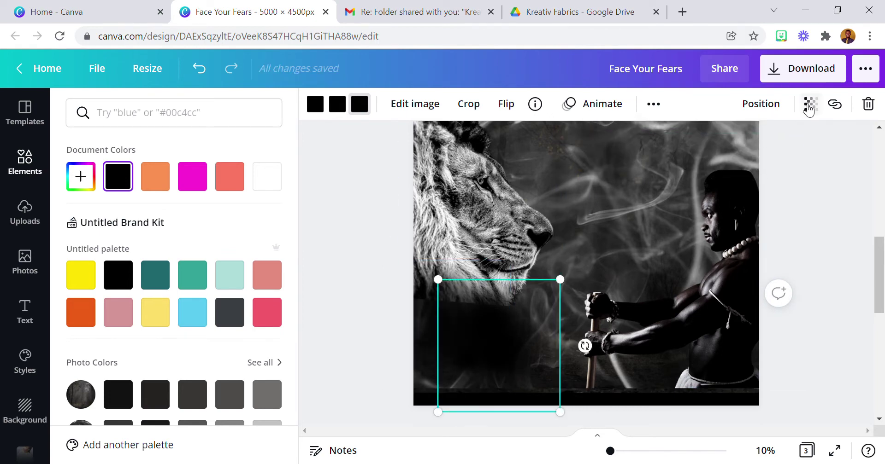
{"action": "left_click_drag", "start_coordinate": [464, 359], "coordinate": [415, 340]}
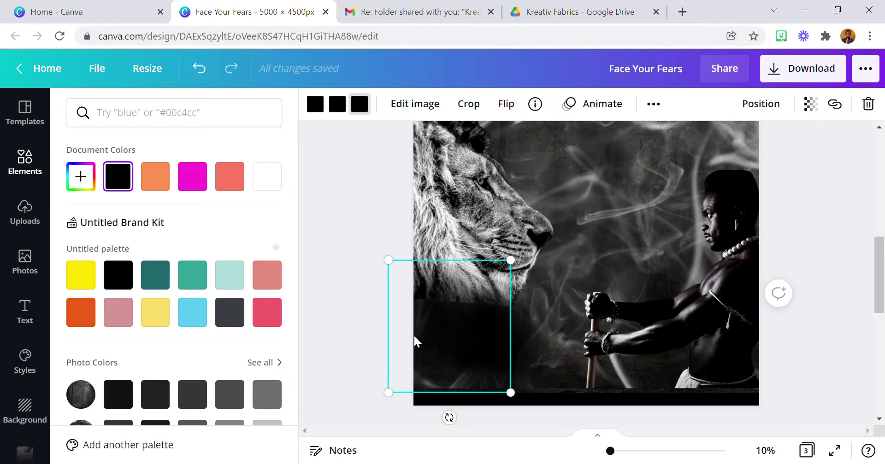
{"action": "left_click", "coordinate": [813, 105]}
{"action": "left_click_drag", "start_coordinate": [742, 146], "coordinate": [774, 149]}
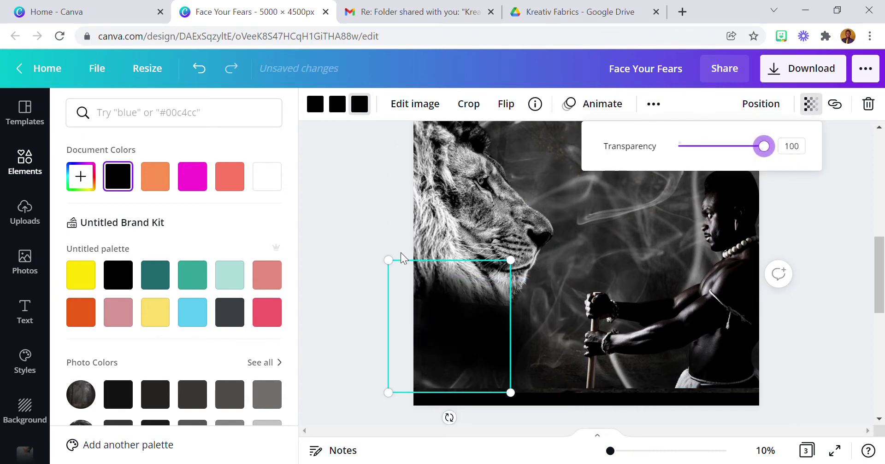
{"action": "left_click", "coordinate": [663, 105]}
{"action": "left_click", "coordinate": [647, 137]}
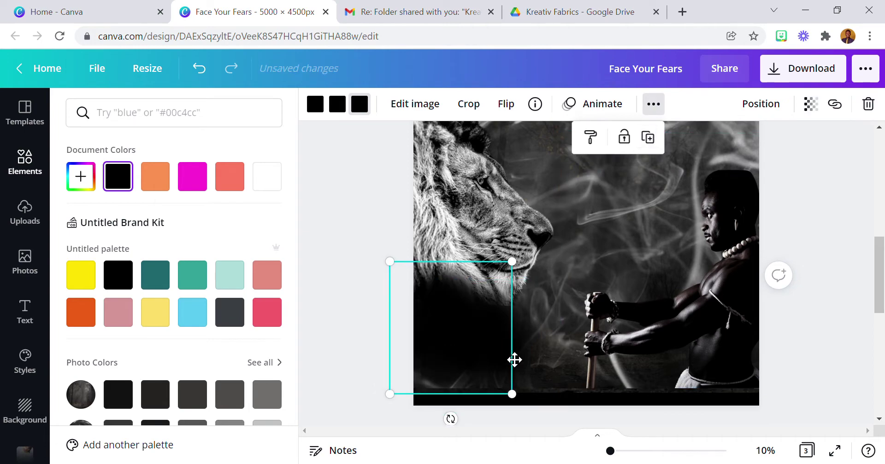
{"action": "left_click_drag", "start_coordinate": [514, 360], "coordinate": [409, 262]}
{"action": "left_click", "coordinate": [378, 258]}
Drag a dark square down to the lower left, under the lion's chin
{"action": "scroll", "coordinate": [377, 258], "scroll_direction": "up", "scroll_amount": 2}
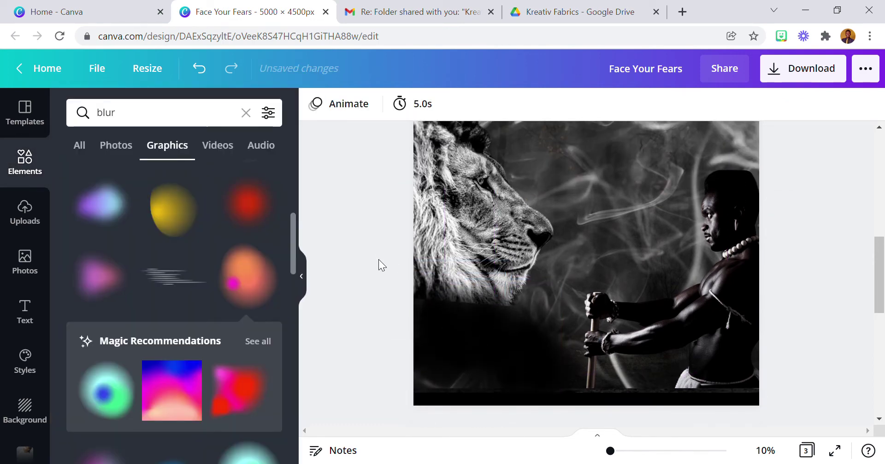
{"action": "scroll", "coordinate": [490, 245], "scroll_direction": "up", "scroll_amount": 1}
{"action": "scroll", "coordinate": [493, 249], "scroll_direction": "down", "scroll_amount": 1}
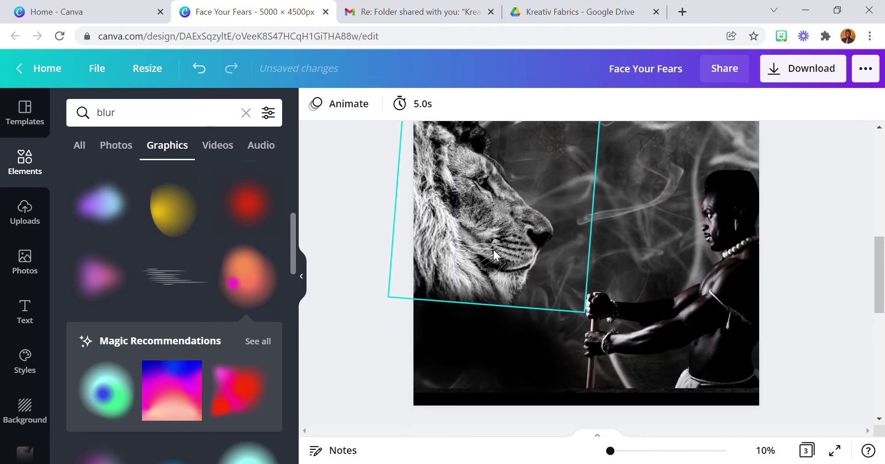
{"action": "left_click_drag", "start_coordinate": [493, 249], "coordinate": [505, 305]}
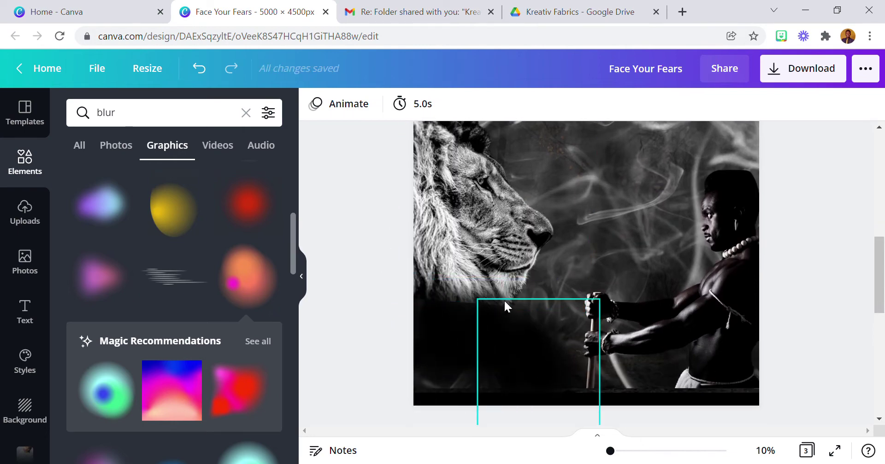
{"action": "left_click_drag", "start_coordinate": [584, 303], "coordinate": [588, 302]}
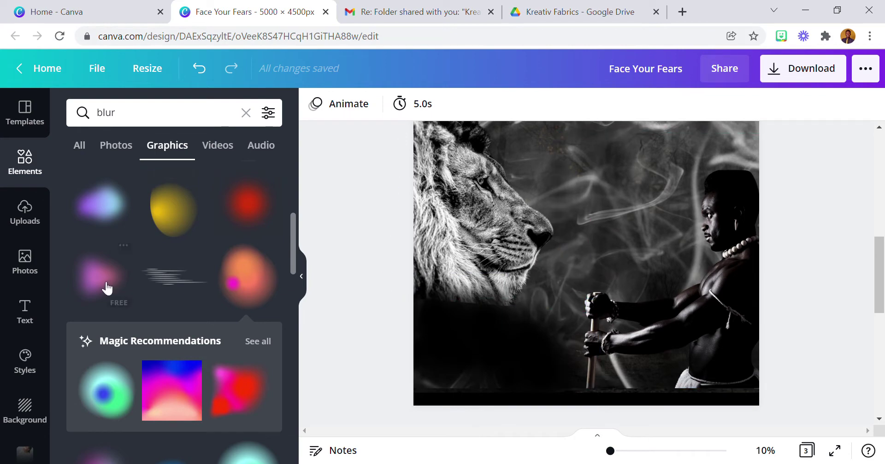
Add the grass photo from Photos and tilt it slightly clockwise
{"action": "left_click", "coordinate": [44, 272]}
{"action": "scroll", "coordinate": [118, 369], "scroll_direction": "down", "scroll_amount": 3}
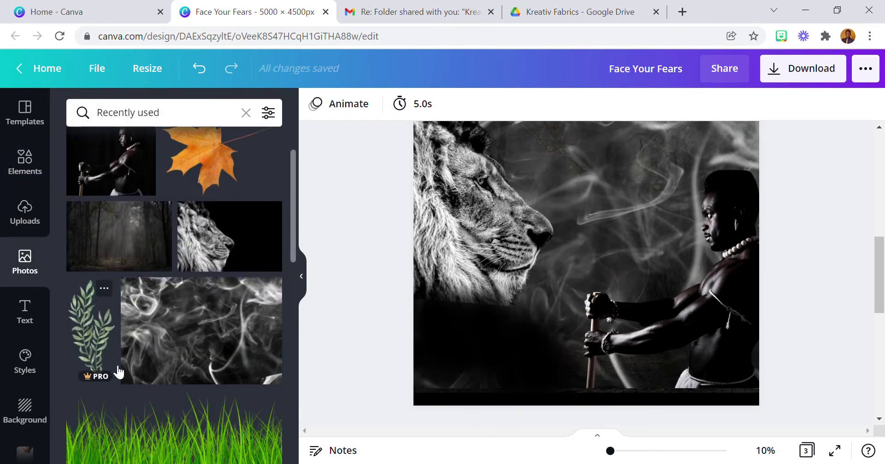
{"action": "left_click", "coordinate": [141, 382]}
{"action": "left_click_drag", "start_coordinate": [642, 229], "coordinate": [604, 316]}
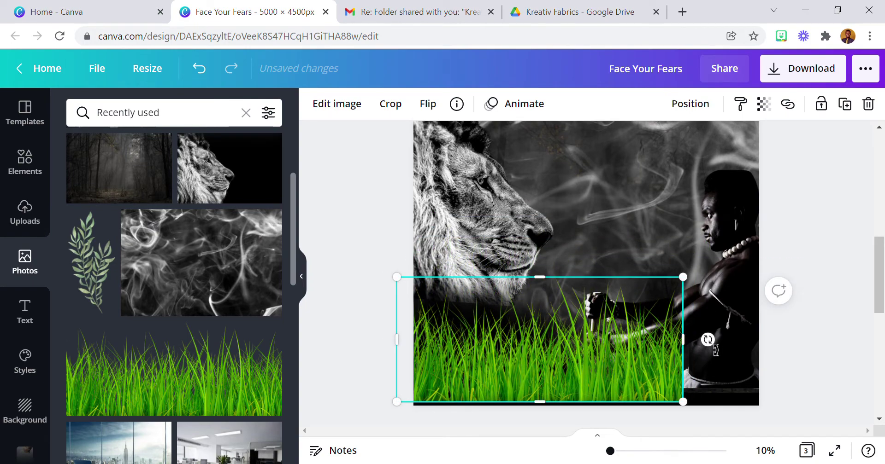
{"action": "left_click_drag", "start_coordinate": [715, 350], "coordinate": [717, 363]}
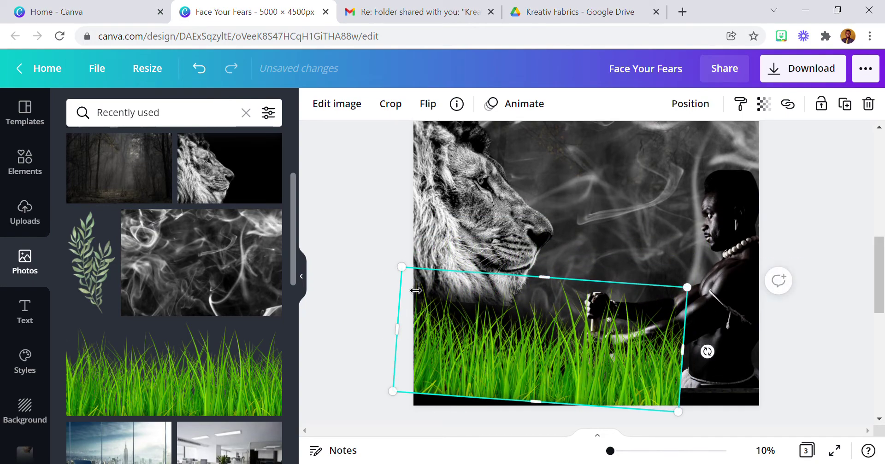
{"action": "left_click_drag", "start_coordinate": [507, 349], "coordinate": [687, 182]}
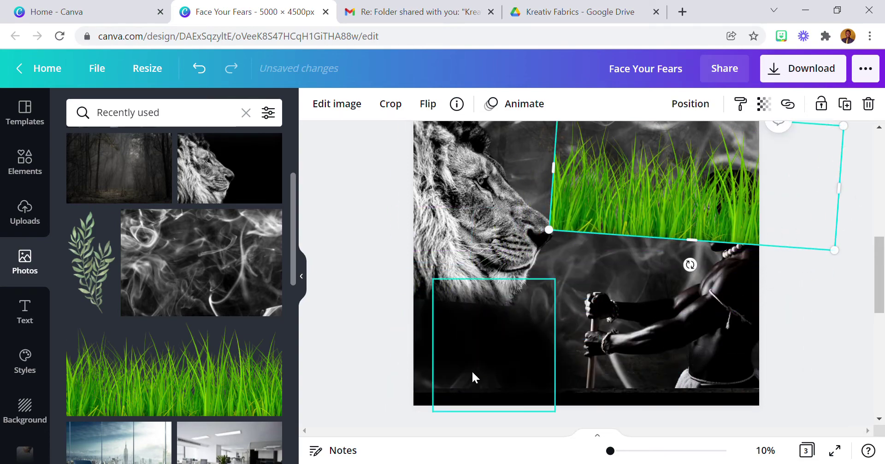
Position the tilted grass across the bottom of the page, raising it slightly
{"action": "left_click", "coordinate": [475, 353]}
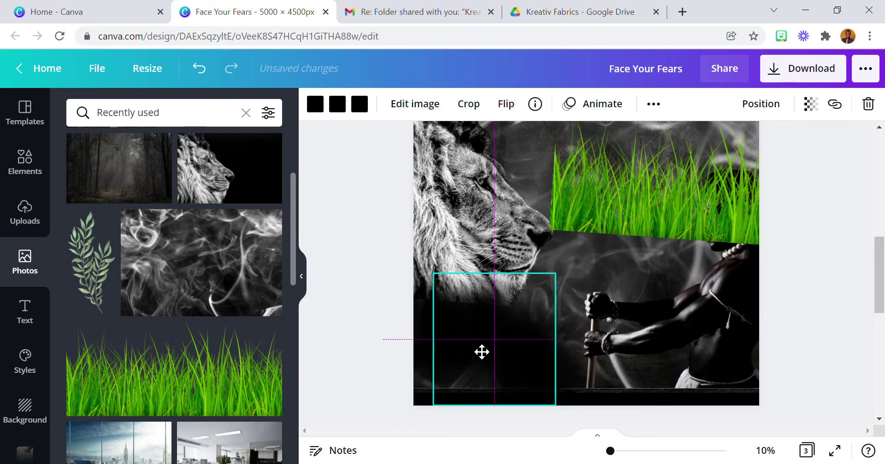
{"action": "left_click", "coordinate": [606, 234]}
{"action": "left_click", "coordinate": [644, 226]}
{"action": "left_click_drag", "start_coordinate": [644, 226], "coordinate": [508, 385]}
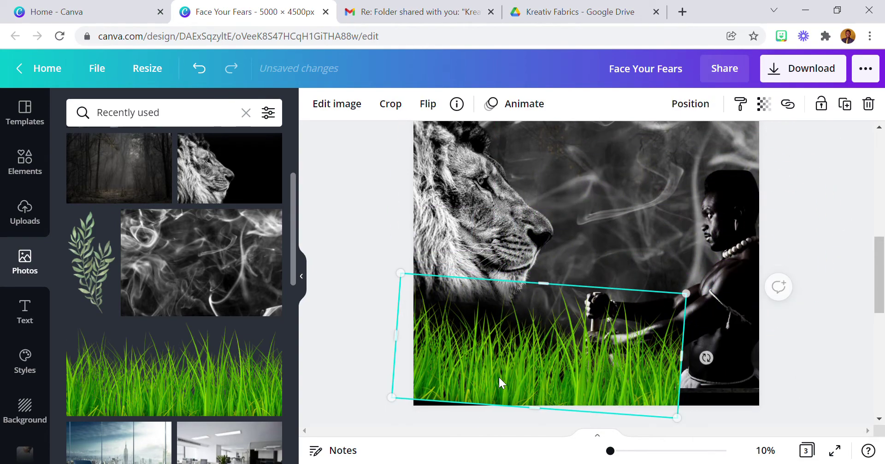
{"action": "scroll", "coordinate": [498, 323], "scroll_direction": "down", "scroll_amount": 3}
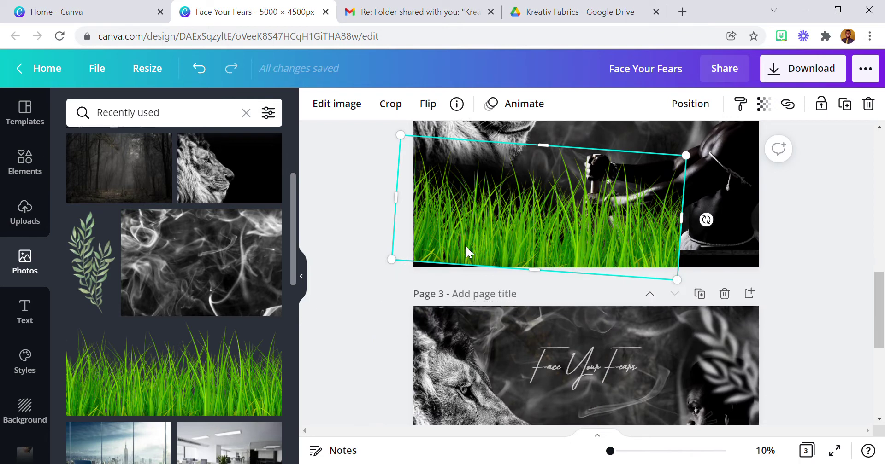
{"action": "left_click_drag", "start_coordinate": [468, 252], "coordinate": [460, 261]}
{"action": "scroll", "coordinate": [558, 214], "scroll_direction": "up", "scroll_amount": 3}
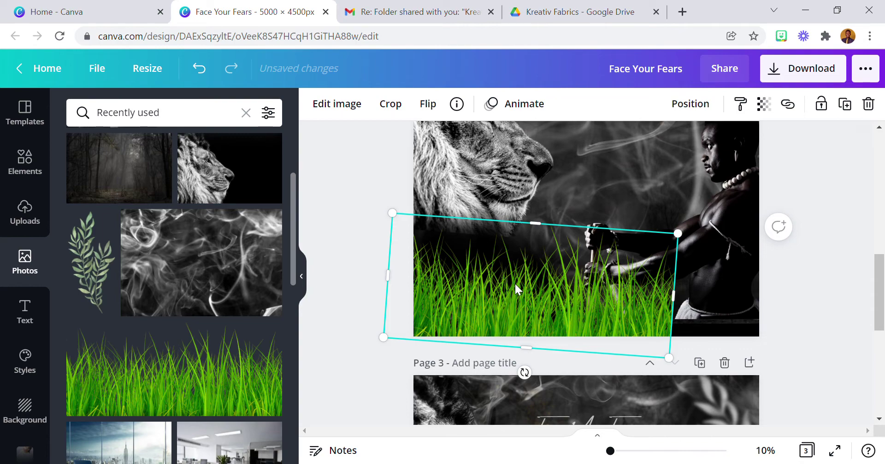
{"action": "left_click_drag", "start_coordinate": [515, 286], "coordinate": [523, 260]}
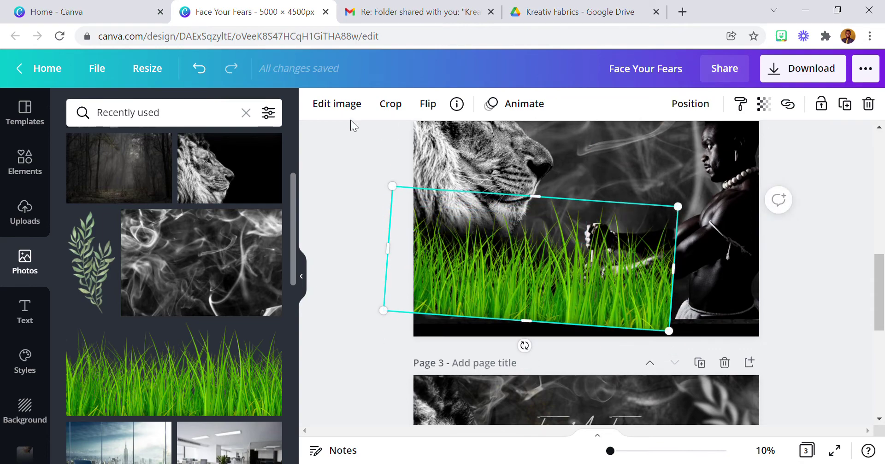
{"action": "left_click", "coordinate": [334, 104]}
Give the grass photo the Street filter after trying Greyscale, then resize it from a corner
{"action": "scroll", "coordinate": [247, 281], "scroll_direction": "down", "scroll_amount": 2}
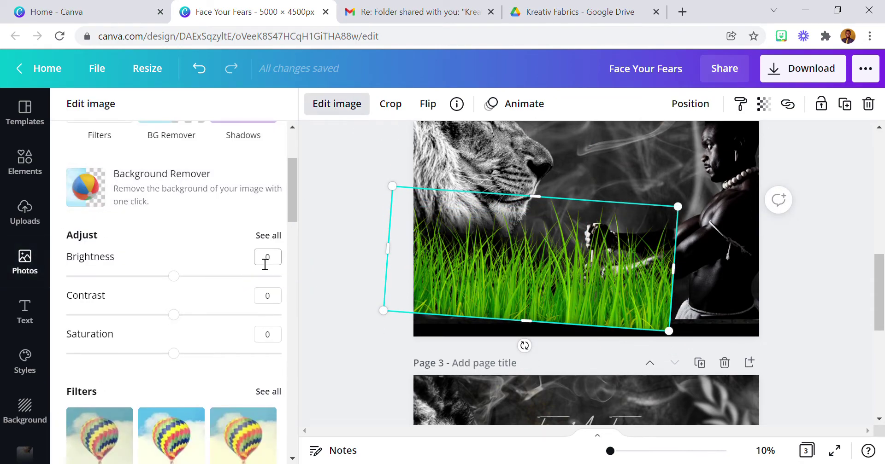
{"action": "scroll", "coordinate": [258, 328], "scroll_direction": "down", "scroll_amount": 2}
{"action": "left_click", "coordinate": [262, 321]}
{"action": "scroll", "coordinate": [255, 364], "scroll_direction": "down", "scroll_amount": 5}
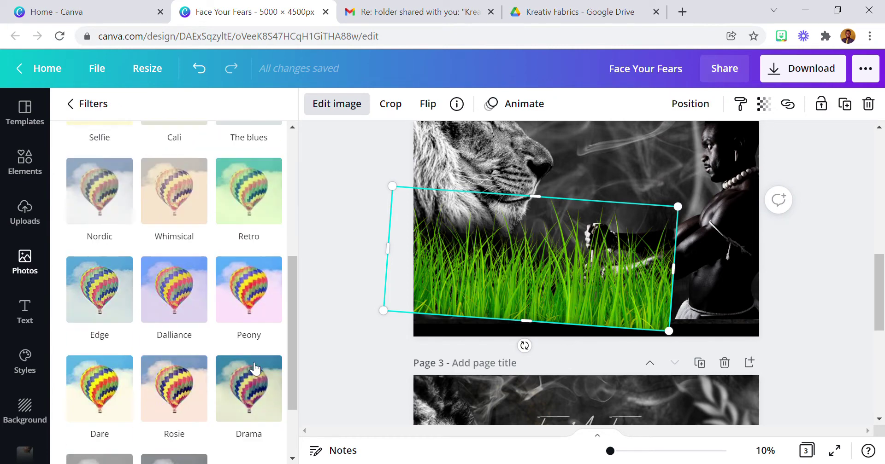
{"action": "scroll", "coordinate": [194, 387], "scroll_direction": "down", "scroll_amount": 2}
{"action": "left_click", "coordinate": [105, 400]}
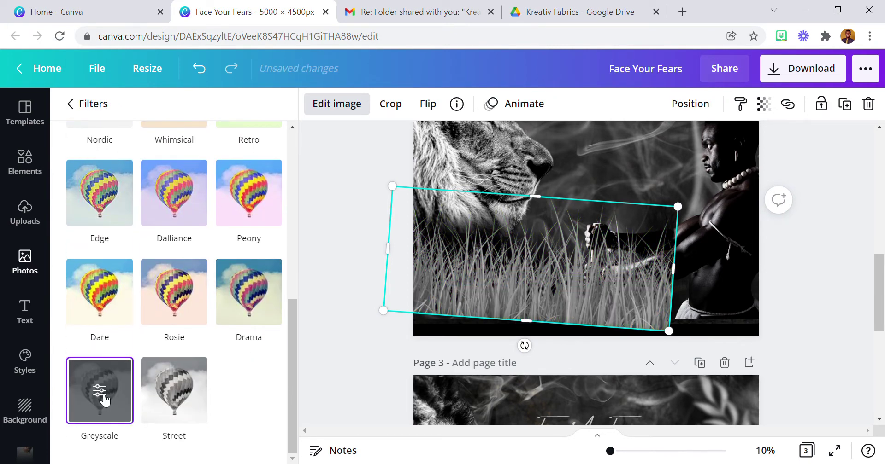
{"action": "left_click", "coordinate": [181, 423]}
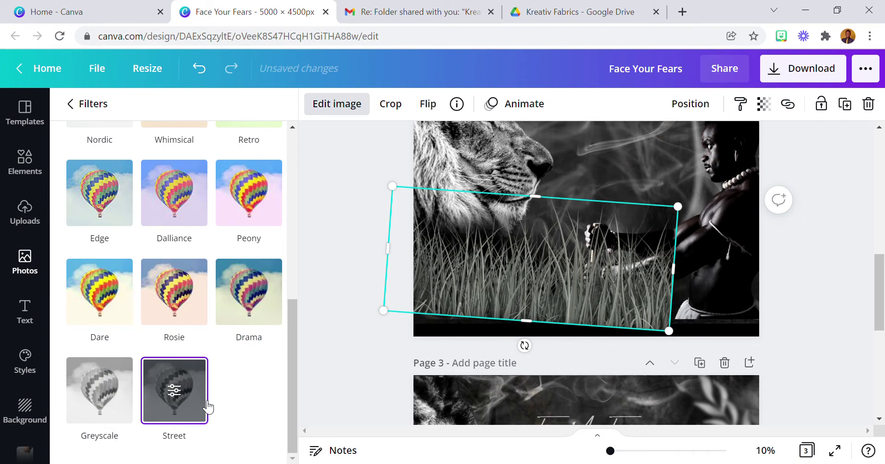
{"action": "mouse_move", "coordinate": [383, 311]}
{"action": "left_mouse_down"}
{"action": "mouse_move", "coordinate": [376, 328]}
{"action": "mouse_move", "coordinate": [384, 313]}
{"action": "left_mouse_up"}
Layer the grass in front of the warrior's arms and make it partly transparent
{"action": "left_click", "coordinate": [690, 104]}
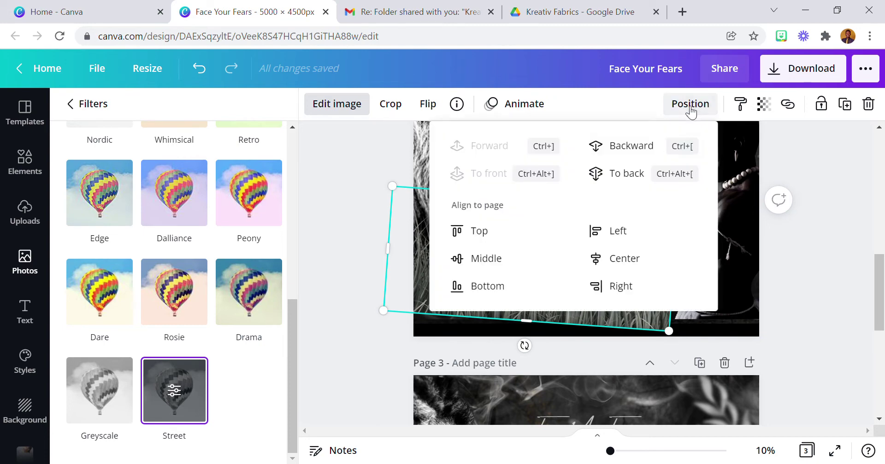
{"action": "left_click", "coordinate": [651, 146]}
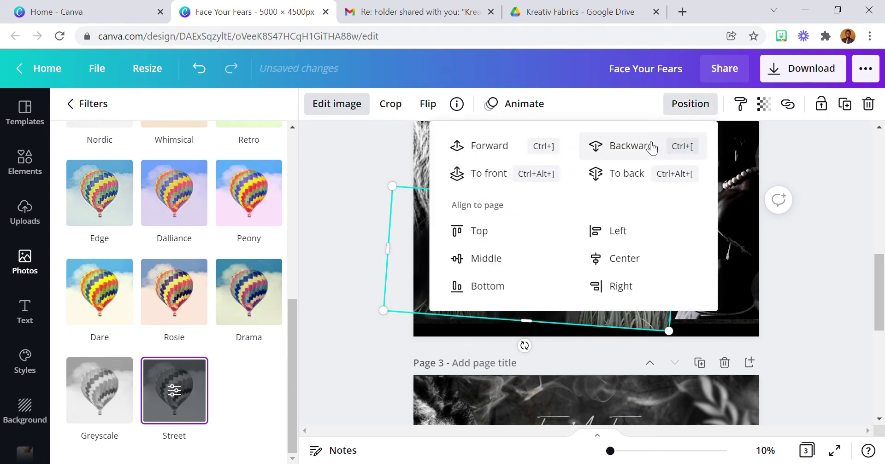
{"action": "scroll", "coordinate": [821, 227], "scroll_direction": "up", "scroll_amount": 2}
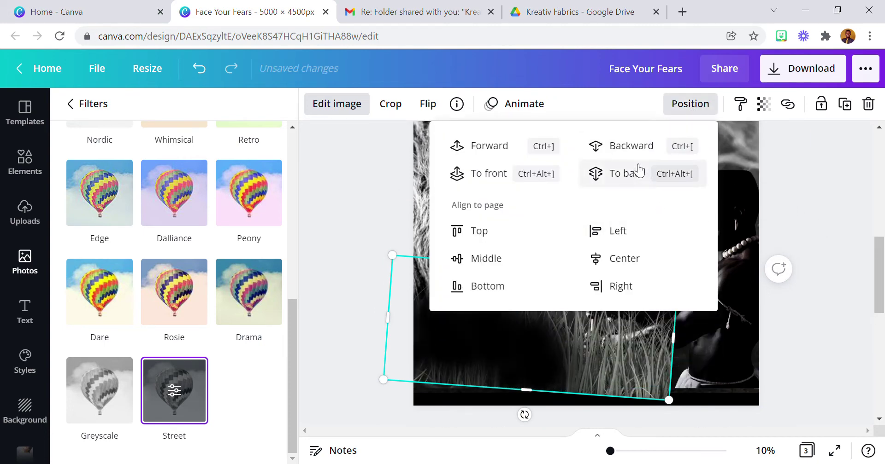
{"action": "left_click", "coordinate": [631, 146]}
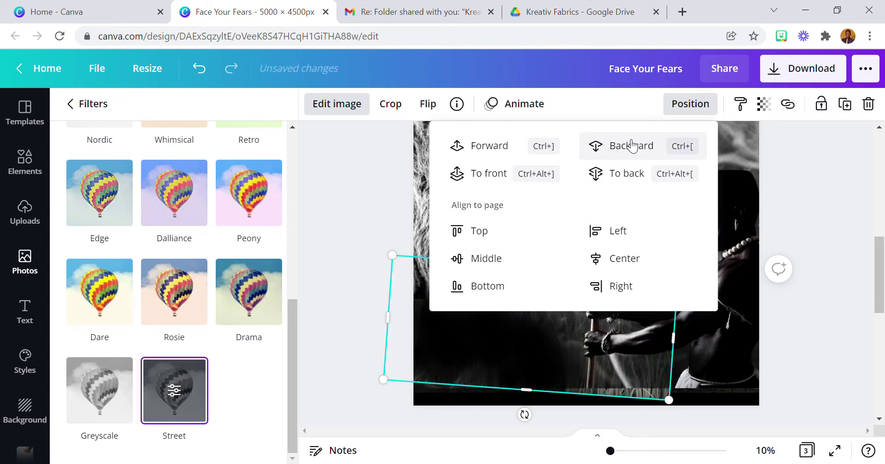
{"action": "left_click", "coordinate": [482, 147]}
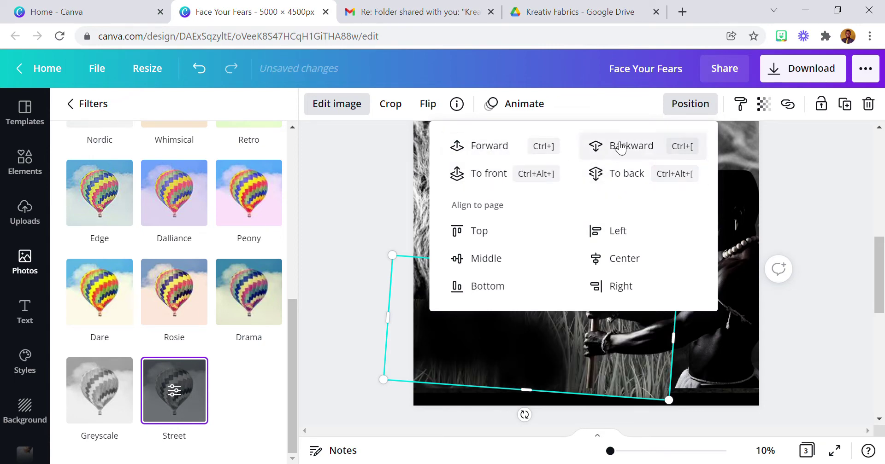
{"action": "left_click", "coordinate": [762, 105]}
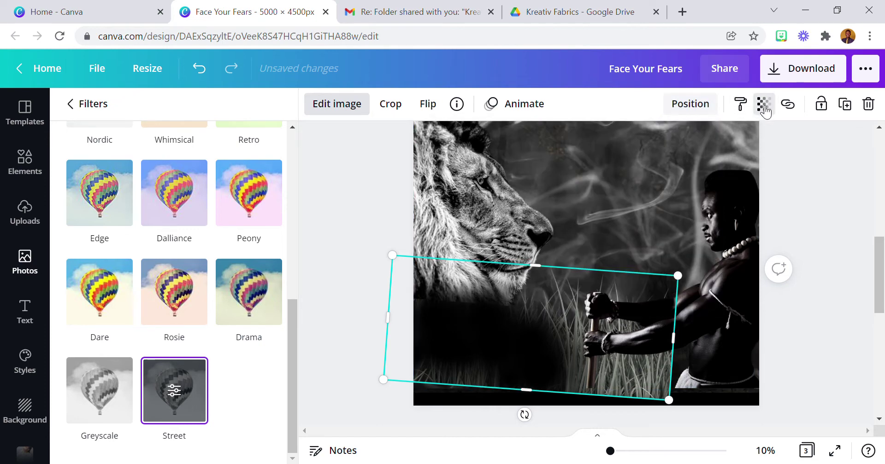
{"action": "left_click_drag", "start_coordinate": [717, 146], "coordinate": [687, 155]}
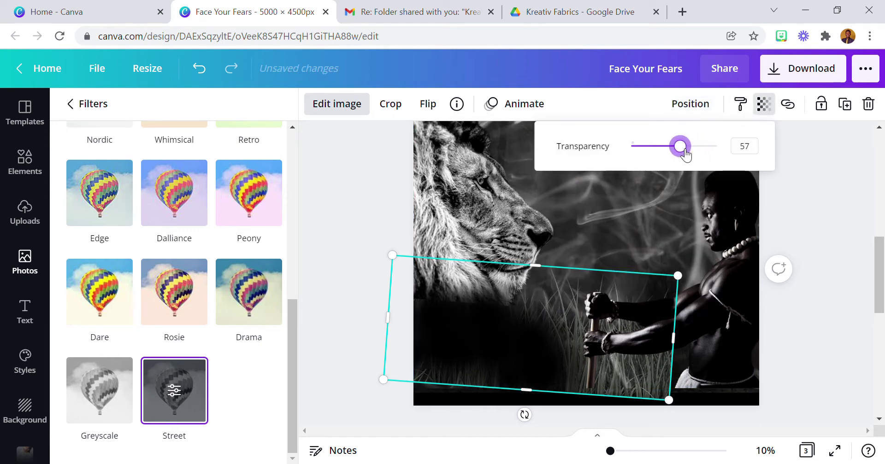
Duplicate the grass, make the copy fully opaque, shift it left and down, and enlarge it
{"action": "left_click", "coordinate": [845, 105]}
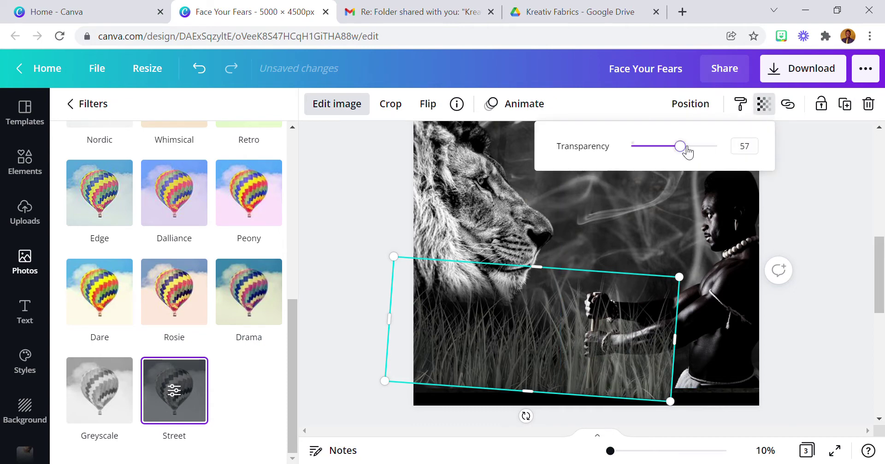
{"action": "left_click_drag", "start_coordinate": [688, 152], "coordinate": [739, 168]}
{"action": "left_click_drag", "start_coordinate": [535, 345], "coordinate": [508, 350]}
{"action": "scroll", "coordinate": [510, 349], "scroll_direction": "down", "scroll_amount": 2}
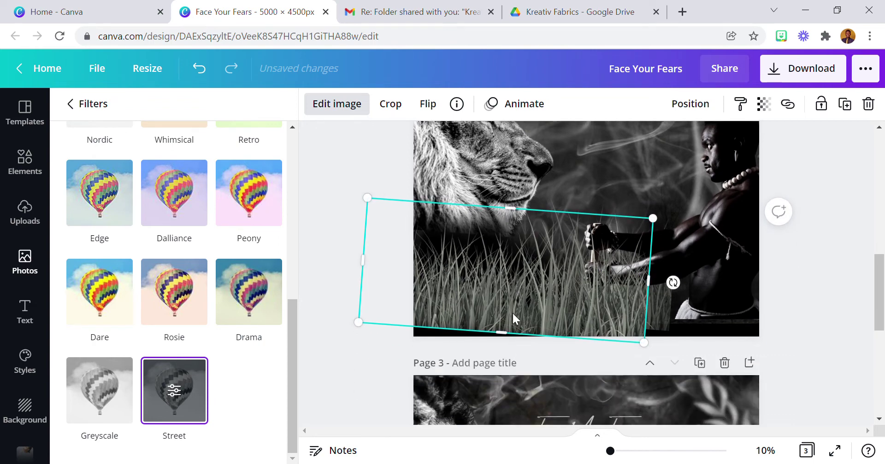
{"action": "left_click_drag", "start_coordinate": [359, 324], "coordinate": [337, 330]}
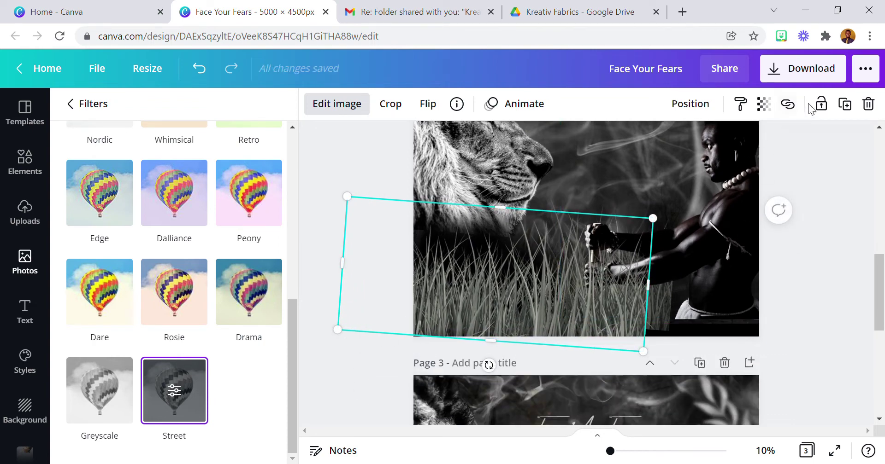
Add a third grass copy tilted the other way at the lower right, then reselect the transparent grass
{"action": "left_click", "coordinate": [845, 105]}
{"action": "left_click_drag", "start_coordinate": [559, 312], "coordinate": [657, 316]}
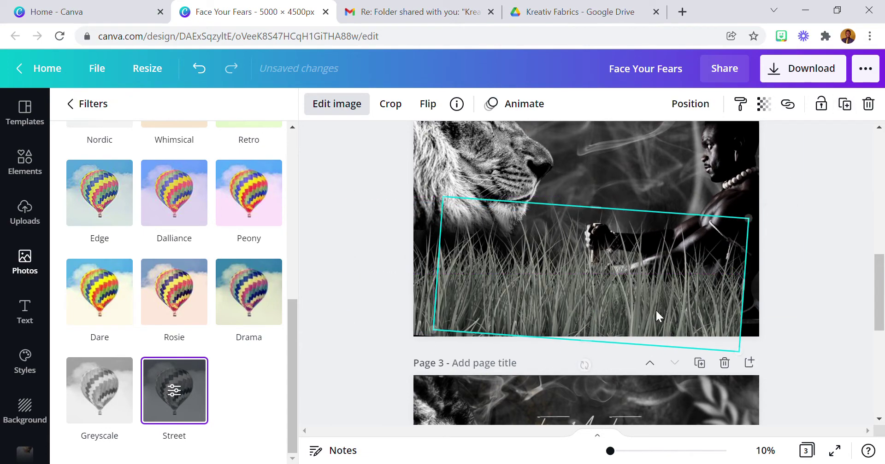
{"action": "left_click_drag", "start_coordinate": [594, 374], "coordinate": [634, 391]}
{"action": "left_click_drag", "start_coordinate": [573, 314], "coordinate": [639, 323]}
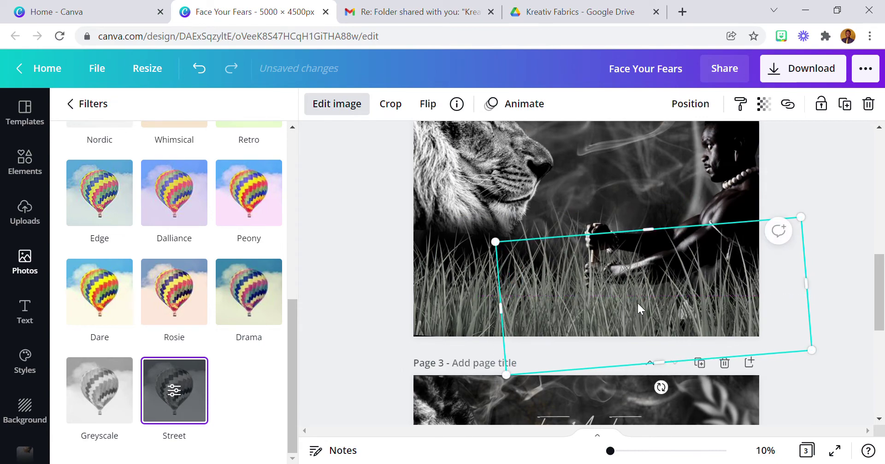
{"action": "left_click", "coordinate": [372, 264]}
{"action": "scroll", "coordinate": [416, 302], "scroll_direction": "up", "scroll_amount": 3}
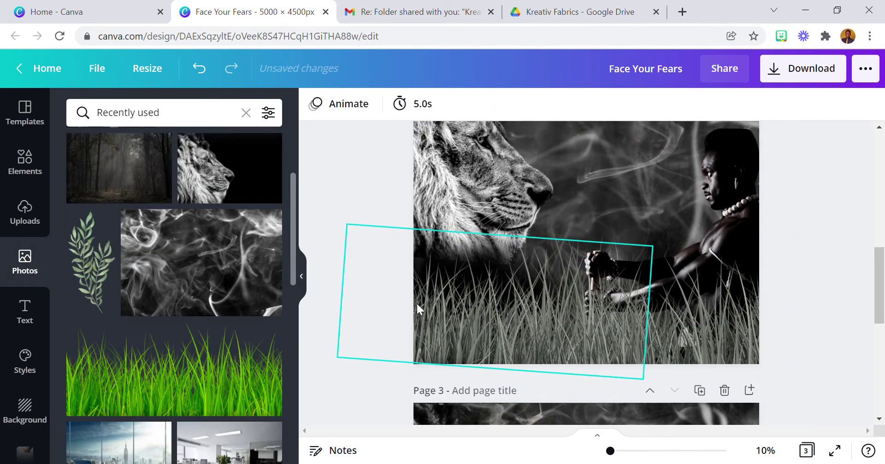
{"action": "scroll", "coordinate": [427, 314], "scroll_direction": "down", "scroll_amount": 3}
{"action": "scroll", "coordinate": [484, 328], "scroll_direction": "up", "scroll_amount": 3}
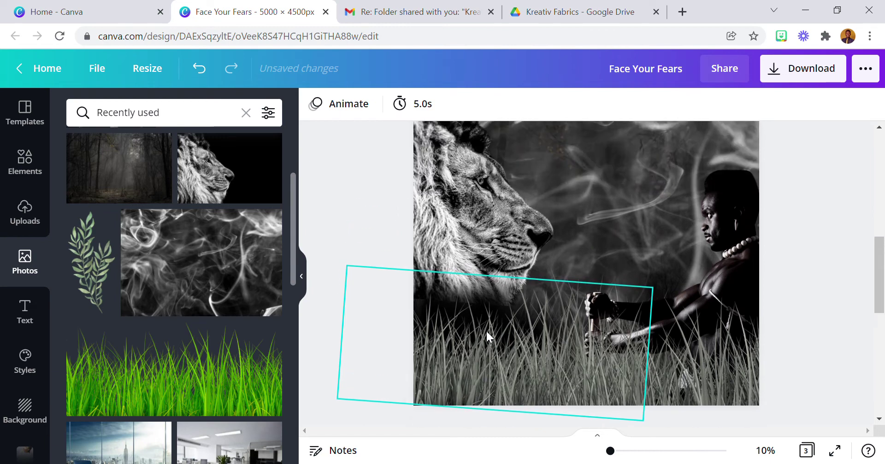
{"action": "scroll", "coordinate": [486, 330], "scroll_direction": "up", "scroll_amount": 2}
{"action": "scroll", "coordinate": [486, 329], "scroll_direction": "down", "scroll_amount": 2}
{"action": "left_click", "coordinate": [495, 353]}
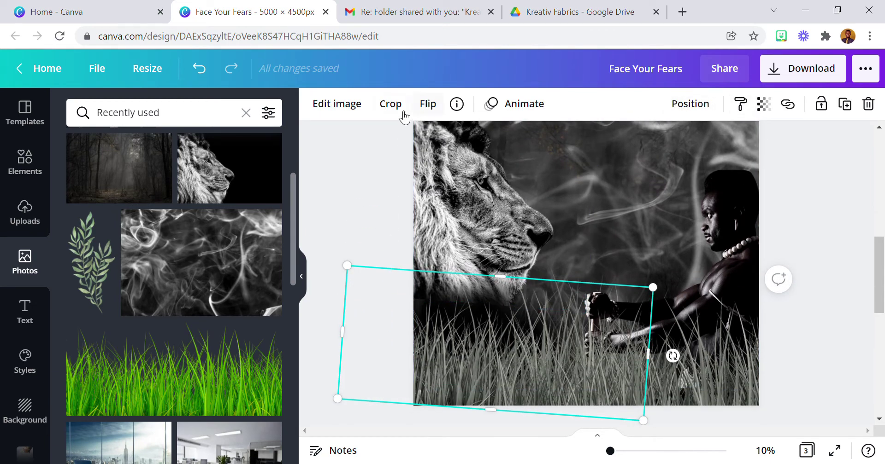
Set the selected grass layer's Blur adjustment to 5
{"action": "left_click", "coordinate": [341, 112]}
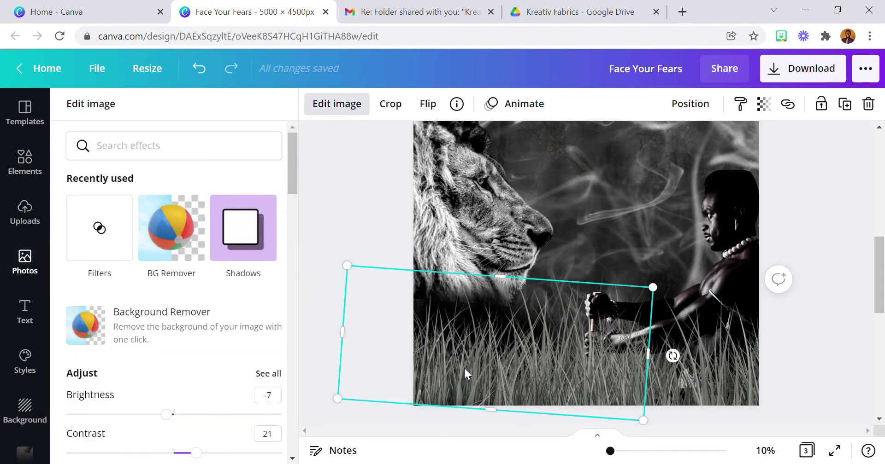
{"action": "scroll", "coordinate": [221, 364], "scroll_direction": "down", "scroll_amount": 3}
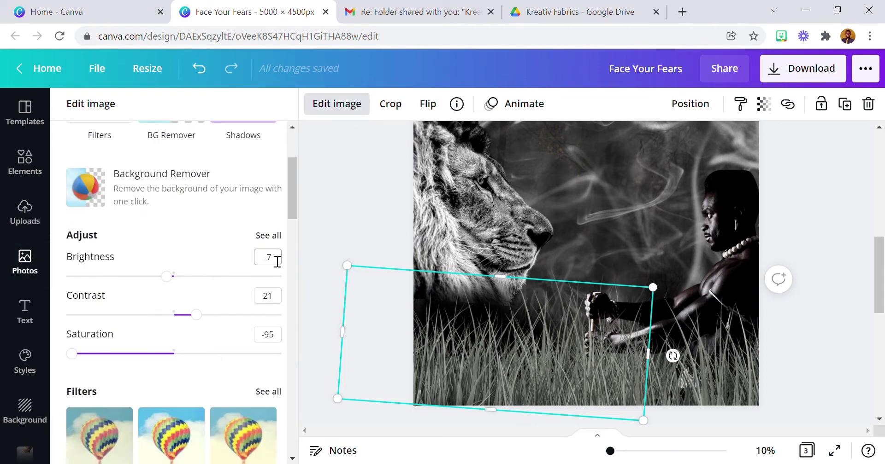
{"action": "left_click", "coordinate": [269, 235]}
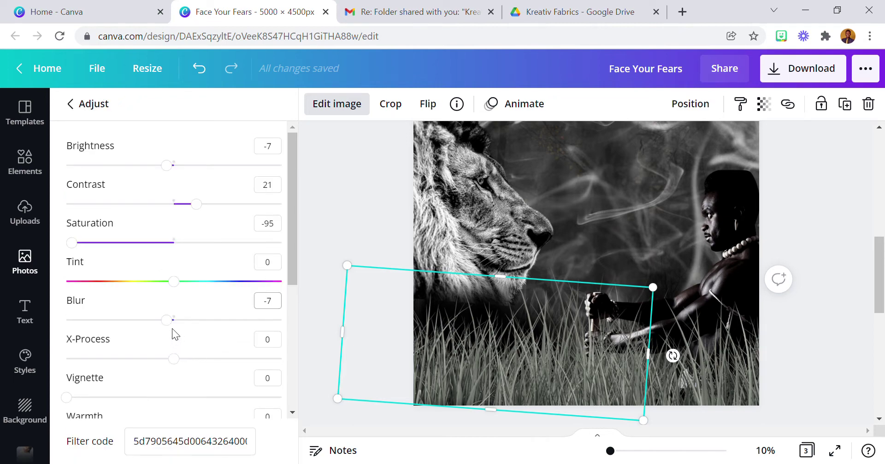
{"action": "left_click_drag", "start_coordinate": [168, 320], "coordinate": [190, 329]}
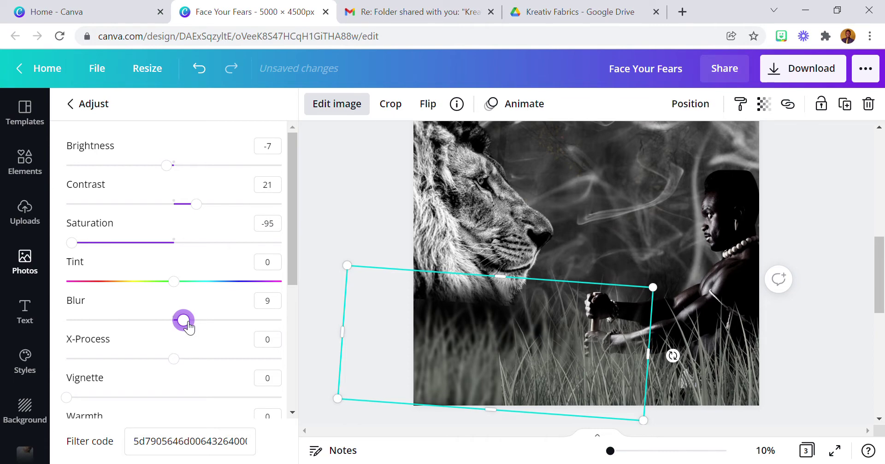
{"action": "key", "text": "ctrl+z"}
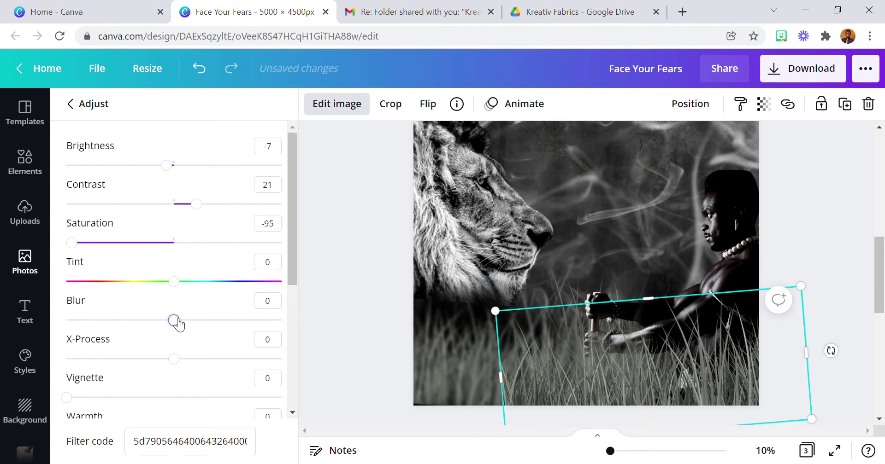
{"action": "left_click_drag", "start_coordinate": [174, 320], "coordinate": [191, 330]}
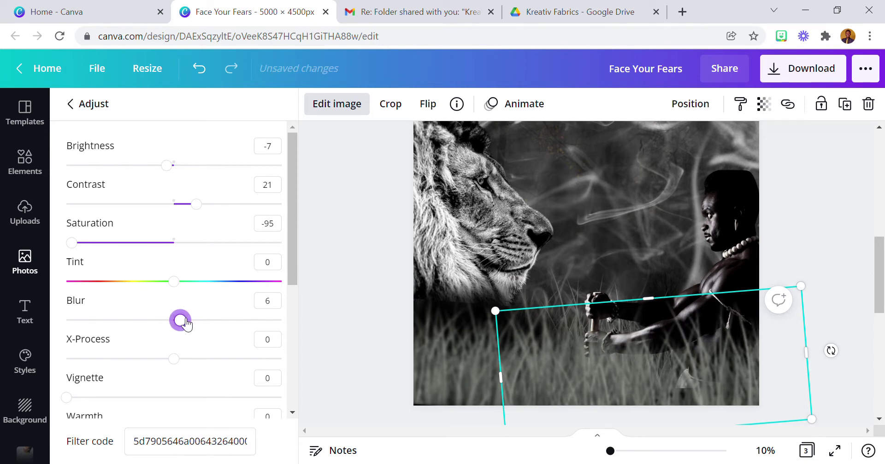
{"action": "left_click_drag", "start_coordinate": [188, 326], "coordinate": [192, 326]}
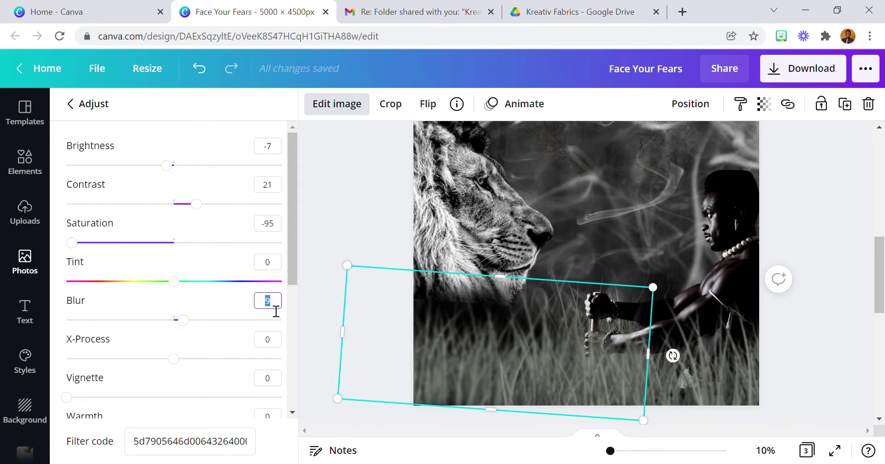
{"action": "key", "text": "Return"}
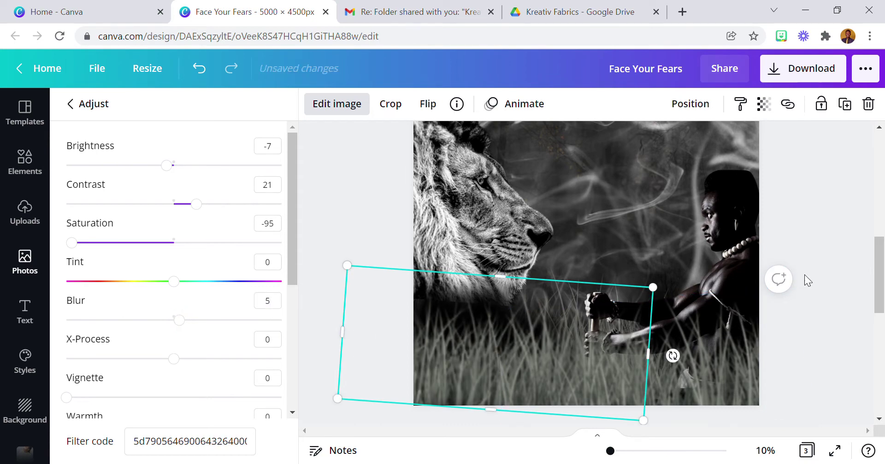
{"action": "left_click", "coordinate": [815, 256]}
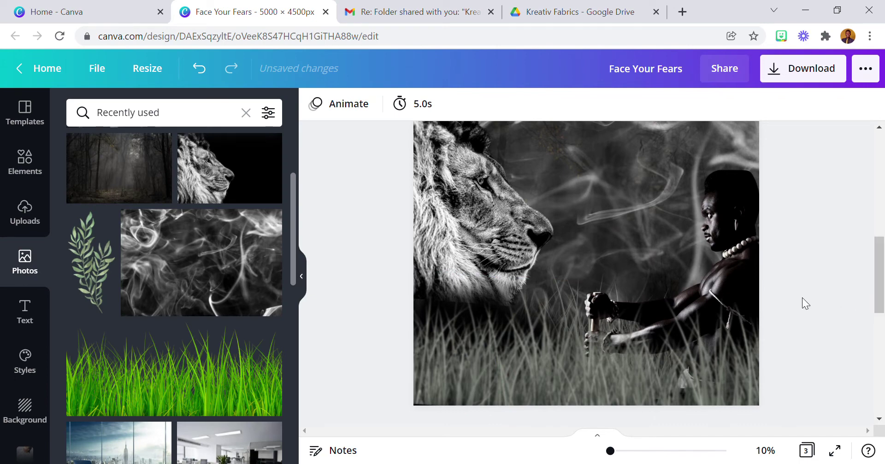
Add the leaf sprig from Recently used, rotate it about -34° and push it partly off the top-right edge
{"action": "scroll", "coordinate": [701, 323], "scroll_direction": "up", "scroll_amount": 2}
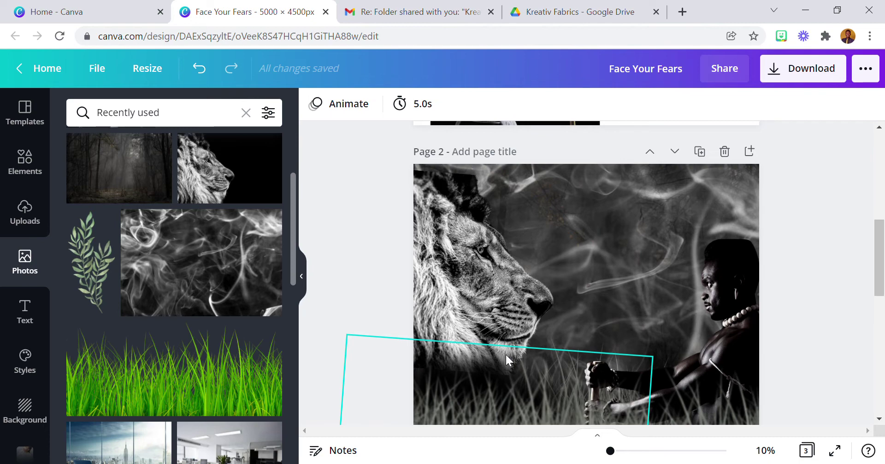
{"action": "scroll", "coordinate": [505, 355], "scroll_direction": "down", "scroll_amount": 1}
{"action": "scroll", "coordinate": [525, 343], "scroll_direction": "up", "scroll_amount": 1}
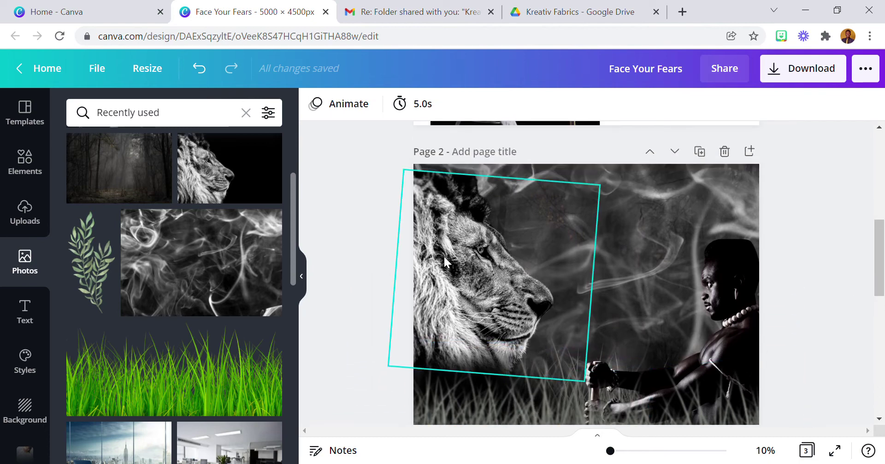
{"action": "left_click", "coordinate": [103, 271]}
{"action": "left_click_drag", "start_coordinate": [602, 317], "coordinate": [725, 292]}
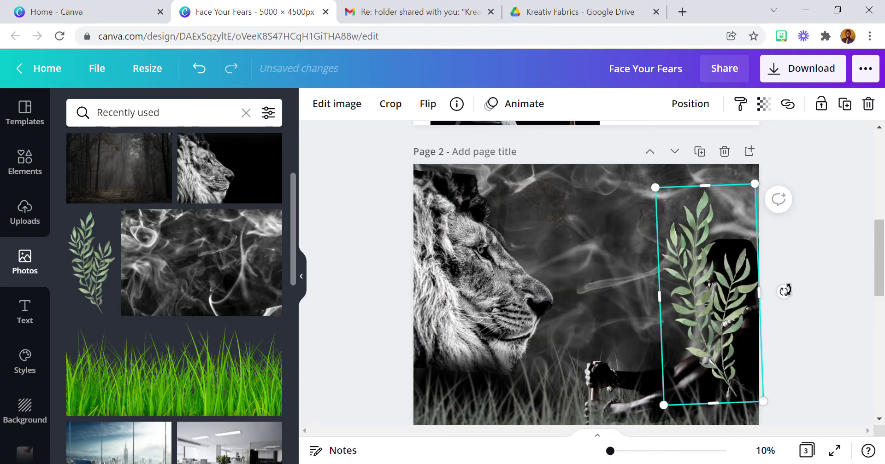
{"action": "left_click_drag", "start_coordinate": [783, 295], "coordinate": [776, 273]}
{"action": "left_click_drag", "start_coordinate": [717, 323], "coordinate": [772, 291]}
{"action": "left_click_drag", "start_coordinate": [835, 382], "coordinate": [843, 368]}
{"action": "left_click_drag", "start_coordinate": [708, 226], "coordinate": [718, 219]}
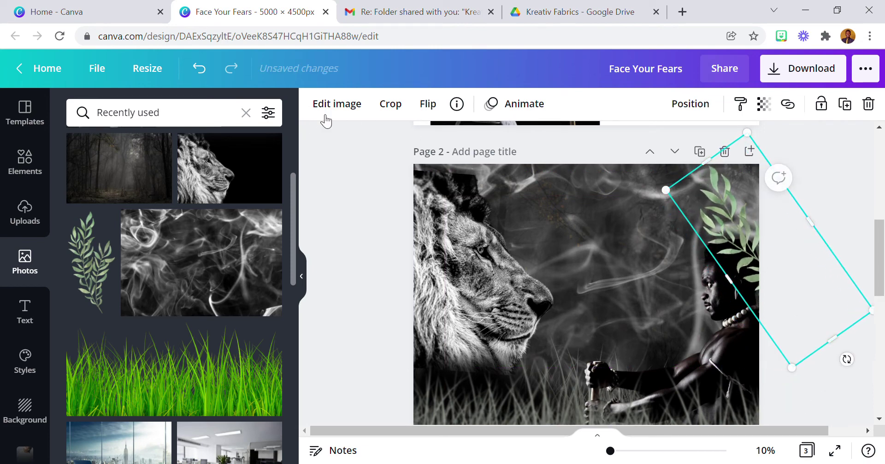
{"action": "left_click", "coordinate": [332, 110]}
Give the leaf sprig the Street filter at intensity 49, after briefly trying Greyscale
{"action": "left_click", "coordinate": [173, 224]}
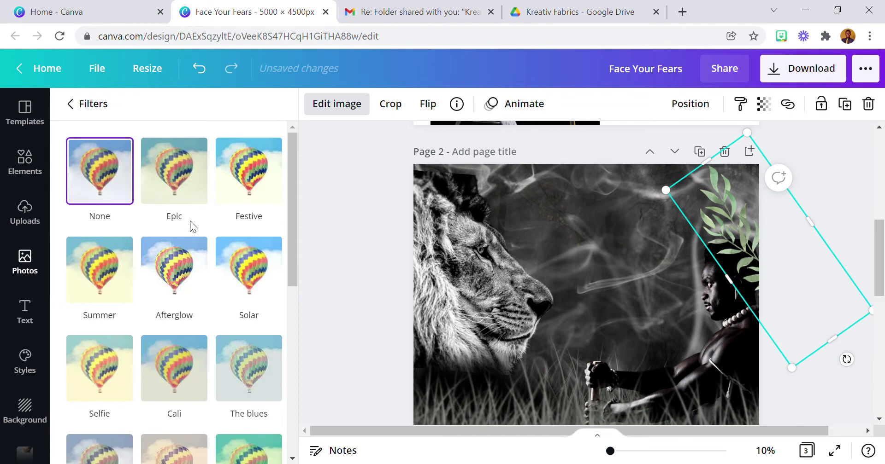
{"action": "scroll", "coordinate": [198, 276], "scroll_direction": "down", "scroll_amount": 10}
{"action": "left_click", "coordinate": [194, 399]}
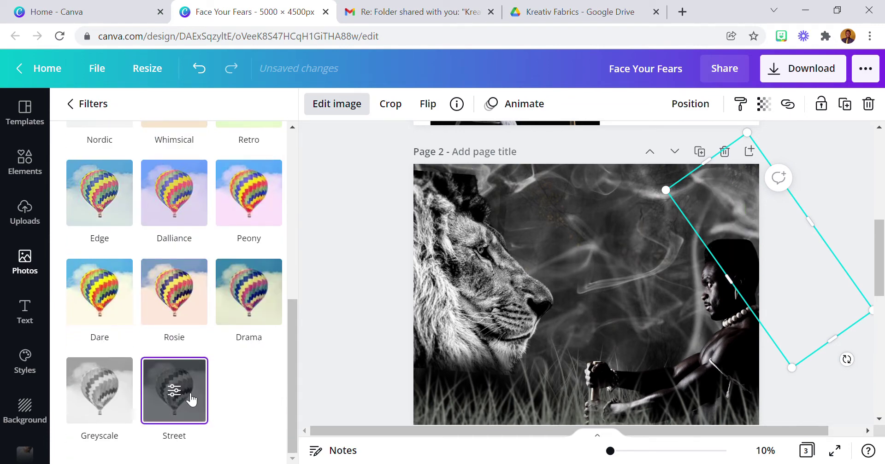
{"action": "left_click", "coordinate": [115, 407]}
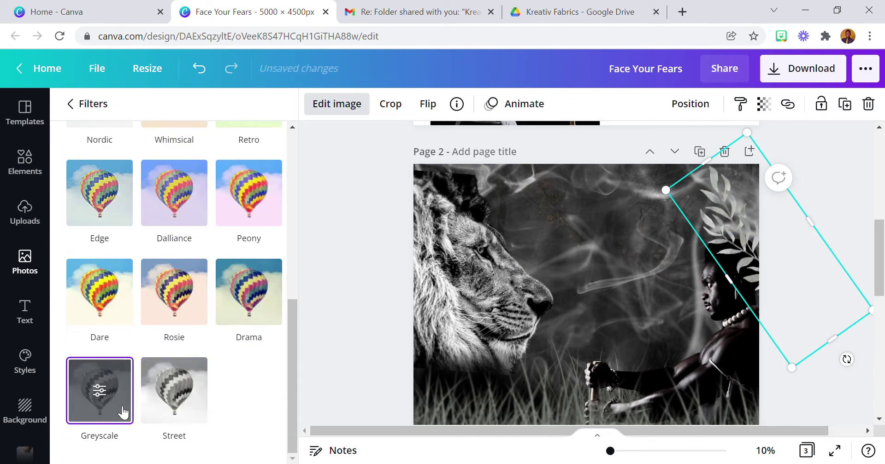
{"action": "left_click", "coordinate": [171, 415]}
{"action": "left_click", "coordinate": [180, 415]}
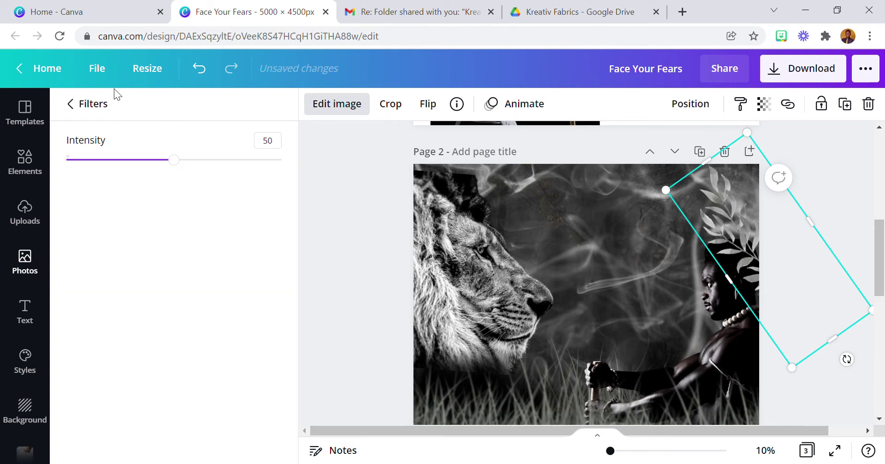
{"action": "left_click_drag", "start_coordinate": [132, 163], "coordinate": [167, 169]}
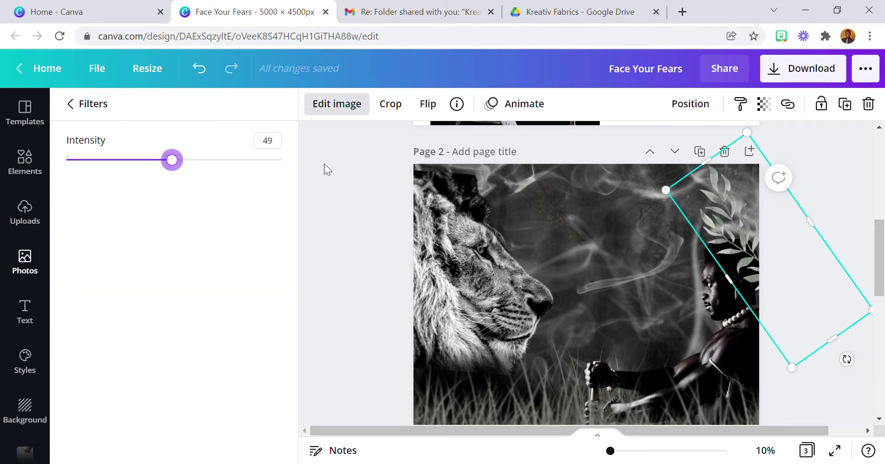
{"action": "key", "text": "Escape"}
Adjust the leaf photo's Blur amount in the adjustment settings
{"action": "left_click", "coordinate": [328, 110]}
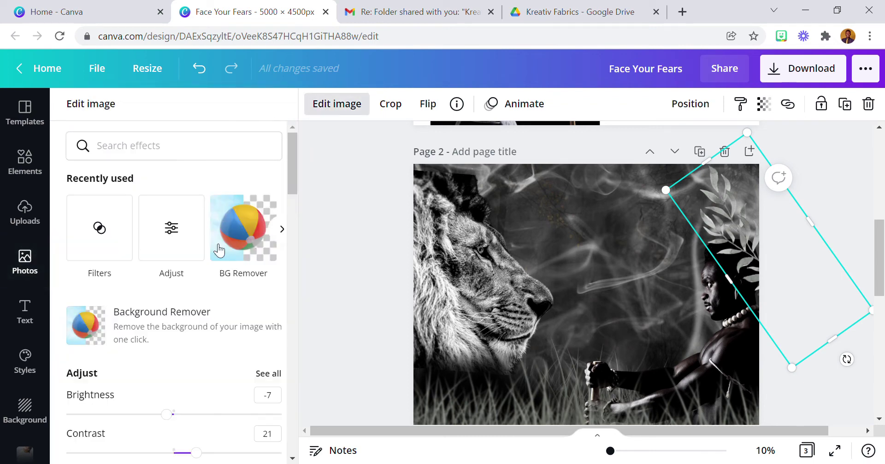
{"action": "scroll", "coordinate": [207, 313], "scroll_direction": "down", "scroll_amount": 3}
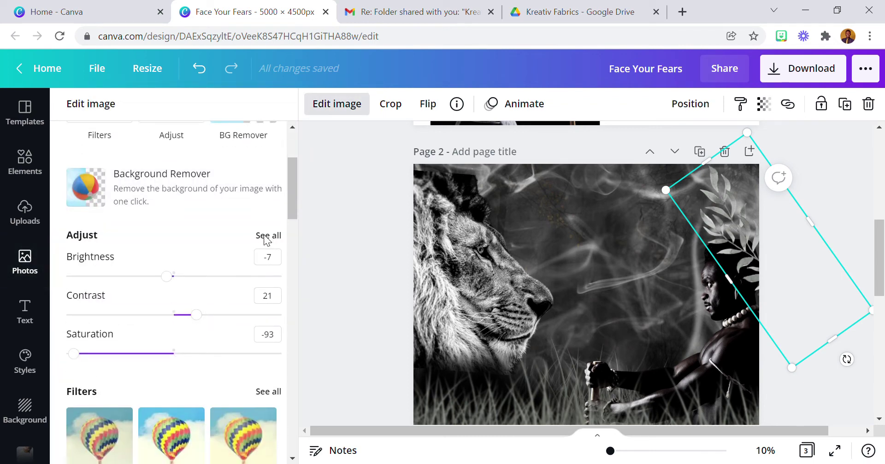
{"action": "left_click", "coordinate": [267, 237]}
{"action": "left_click_drag", "start_coordinate": [172, 328], "coordinate": [188, 335]}
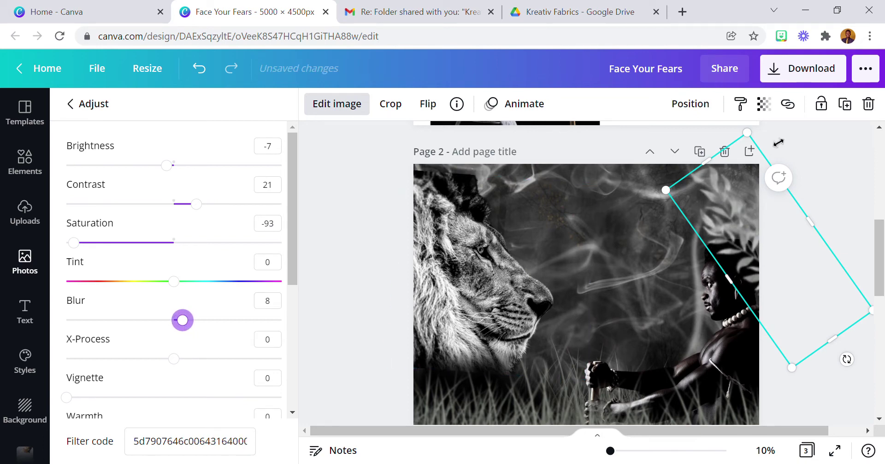
Duplicate the leaf and place a resized copy over the grass at the lower right
{"action": "left_click", "coordinate": [855, 105]}
{"action": "left_click_drag", "start_coordinate": [774, 222], "coordinate": [733, 324]}
{"action": "scroll", "coordinate": [733, 323], "scroll_direction": "down", "scroll_amount": 3}
{"action": "left_click_drag", "start_coordinate": [734, 242], "coordinate": [767, 314]}
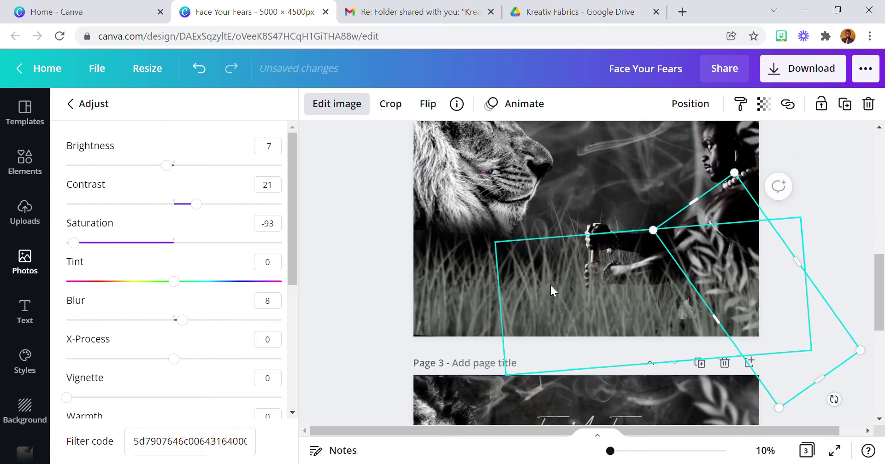
{"action": "left_click_drag", "start_coordinate": [548, 284], "coordinate": [463, 299]}
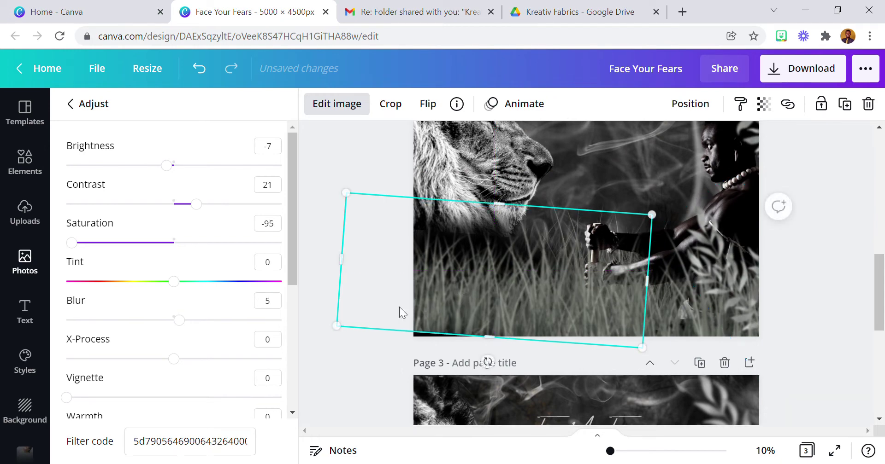
{"action": "left_click_drag", "start_coordinate": [347, 328], "coordinate": [339, 333]}
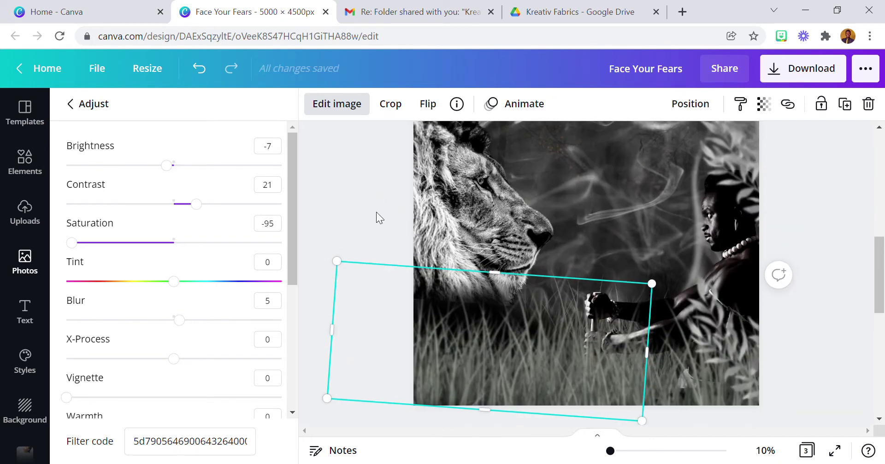
{"action": "left_click", "coordinate": [367, 203]}
{"action": "scroll", "coordinate": [461, 284], "scroll_direction": "up", "scroll_amount": 2}
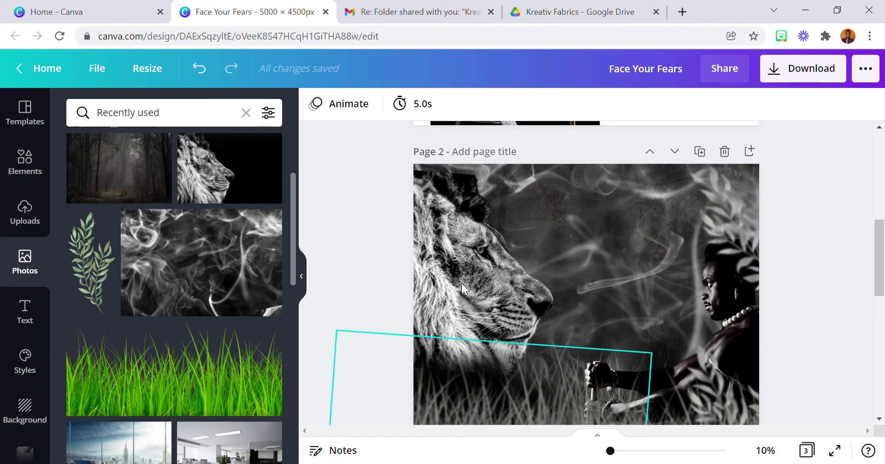
{"action": "left_click", "coordinate": [410, 189]}
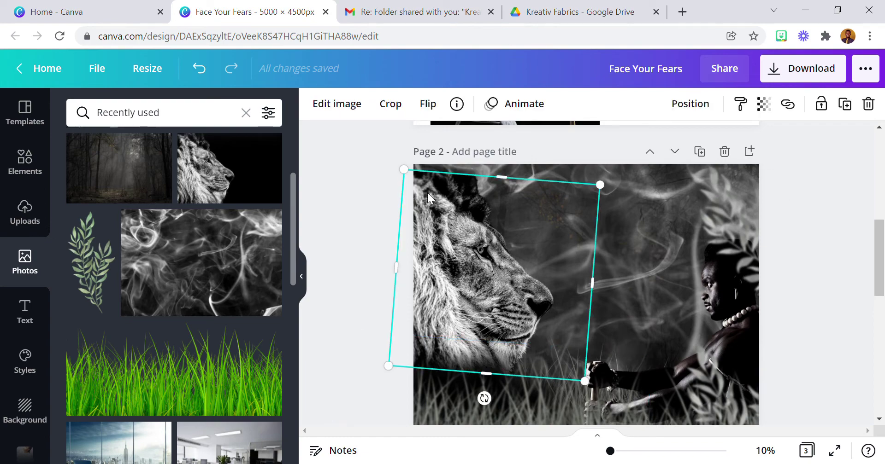
{"action": "left_click", "coordinate": [366, 214]}
{"action": "scroll", "coordinate": [457, 292], "scroll_direction": "down", "scroll_amount": 3}
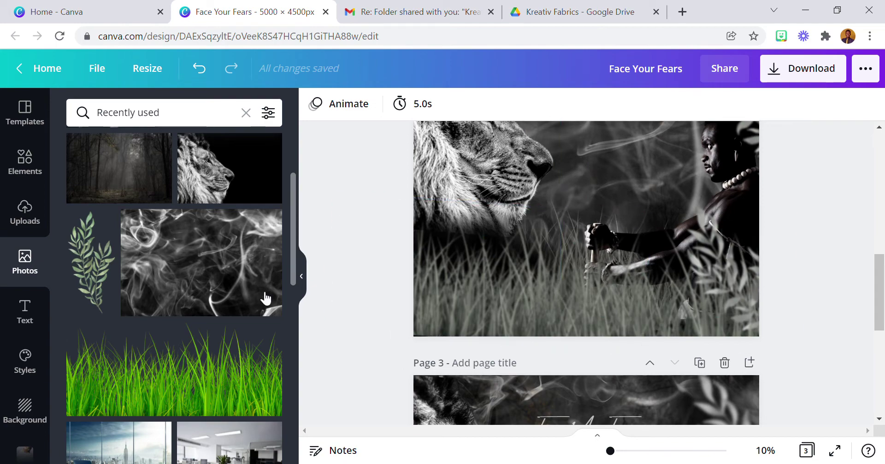
Add the orange blur graphic at the top-left corner and recolour its orange, magenta and coral parts black
{"action": "left_click", "coordinate": [15, 168]}
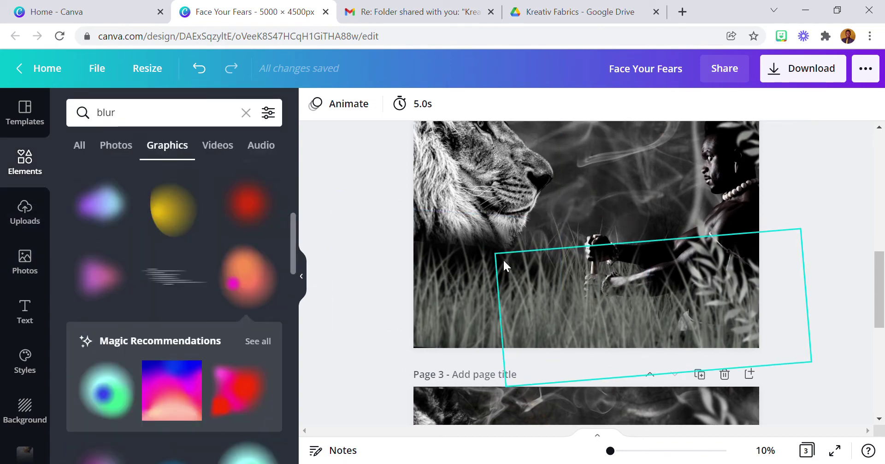
{"action": "scroll", "coordinate": [502, 259], "scroll_direction": "up", "scroll_amount": 3}
{"action": "left_click", "coordinate": [247, 284]}
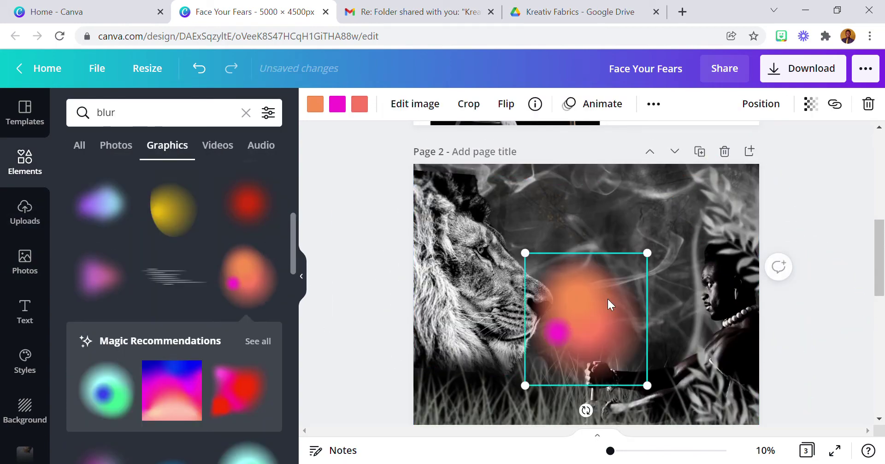
{"action": "left_click_drag", "start_coordinate": [606, 297], "coordinate": [469, 167]}
{"action": "left_click", "coordinate": [315, 104]}
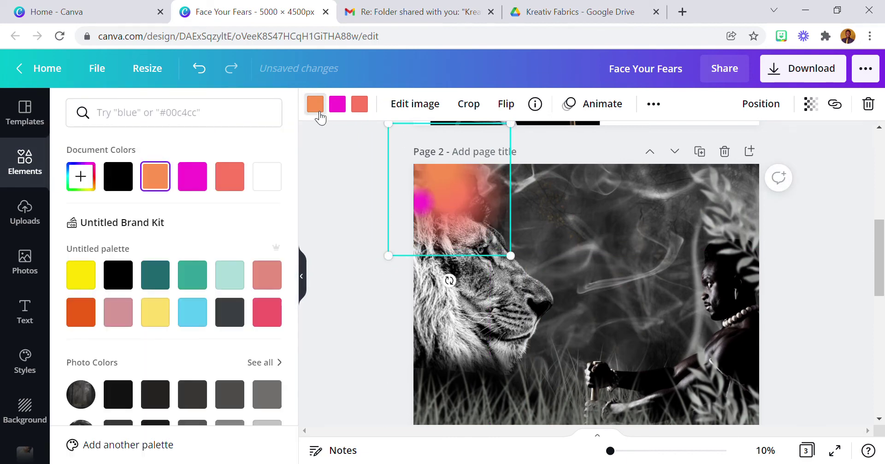
{"action": "left_click", "coordinate": [118, 176]}
{"action": "left_click", "coordinate": [337, 104]}
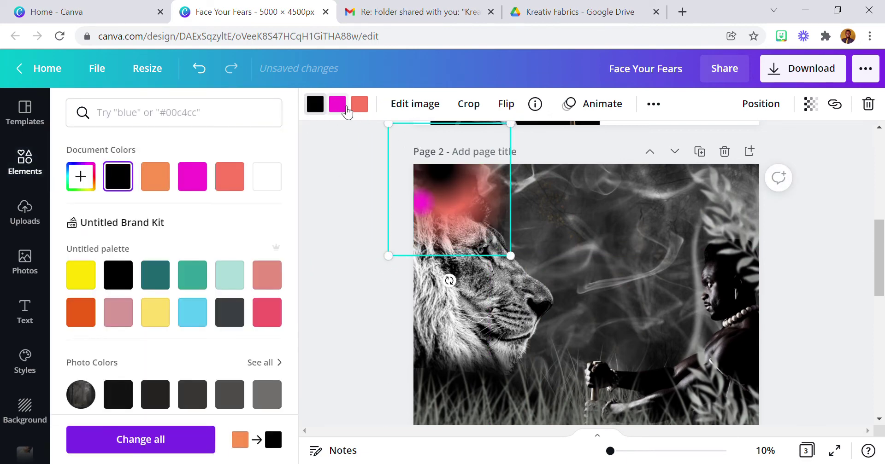
{"action": "left_click", "coordinate": [125, 187]}
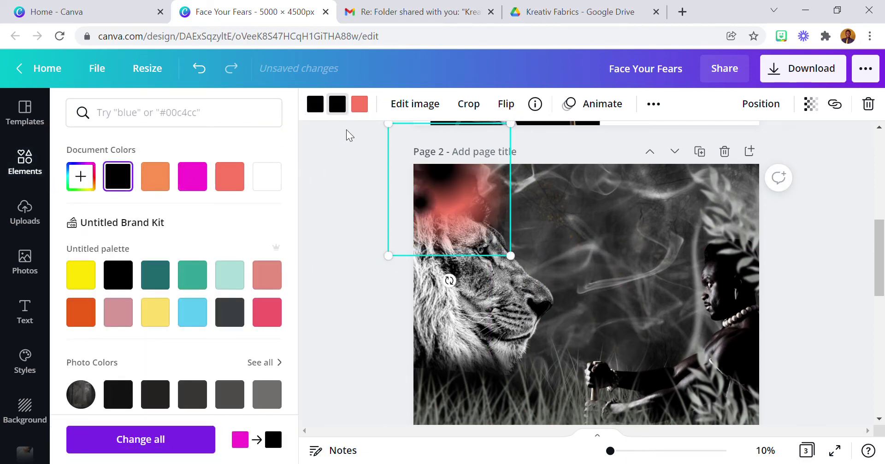
{"action": "left_click", "coordinate": [359, 104]}
{"action": "left_click", "coordinate": [127, 184]}
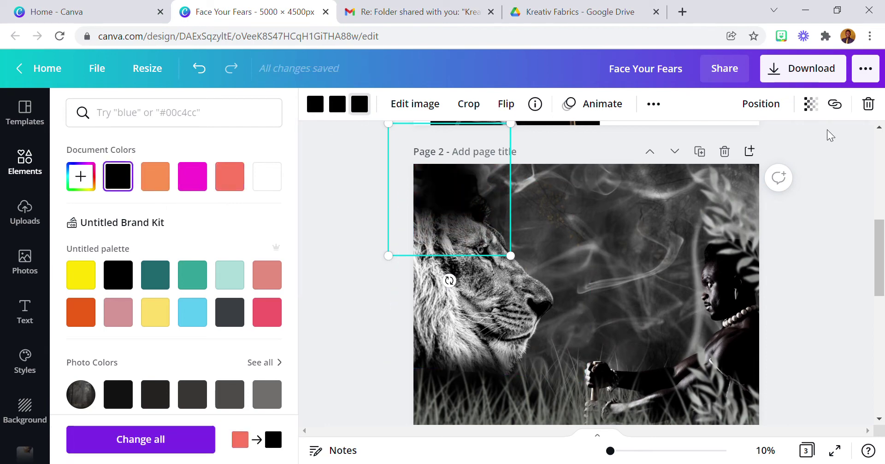
Set the black blur graphic's transparency to 78
{"action": "left_click", "coordinate": [818, 107]}
{"action": "left_click_drag", "start_coordinate": [761, 148], "coordinate": [745, 155]}
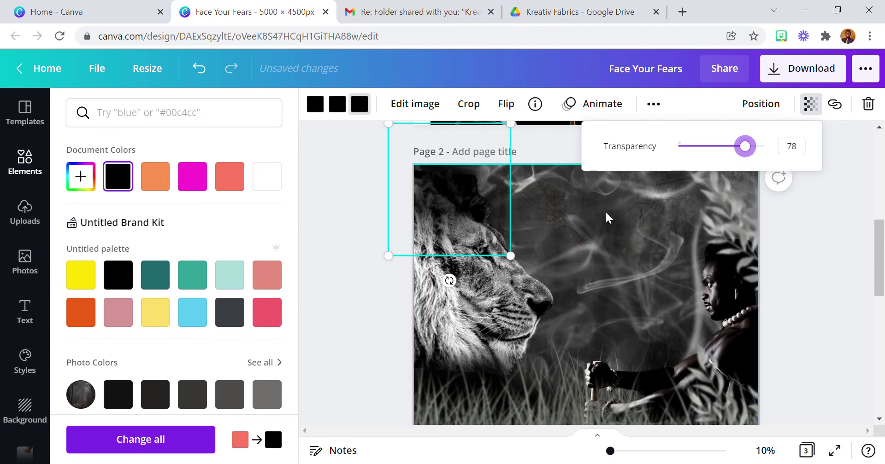
{"action": "left_click", "coordinate": [370, 304]}
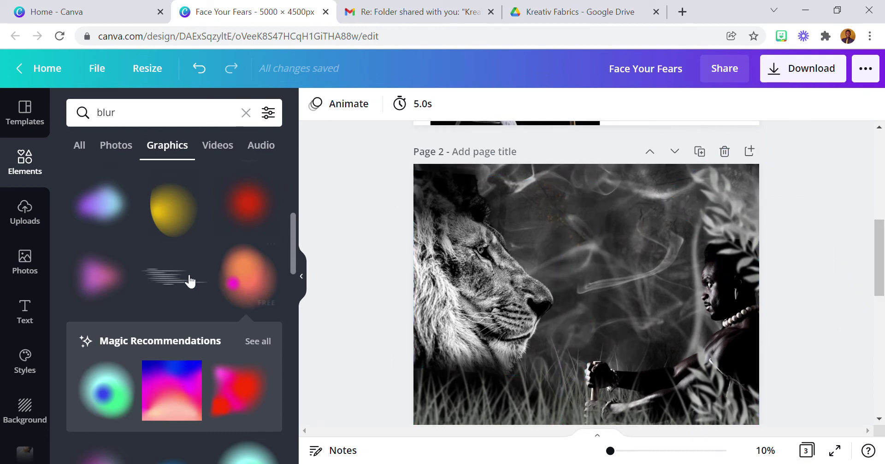
{"action": "left_click", "coordinate": [23, 318]}
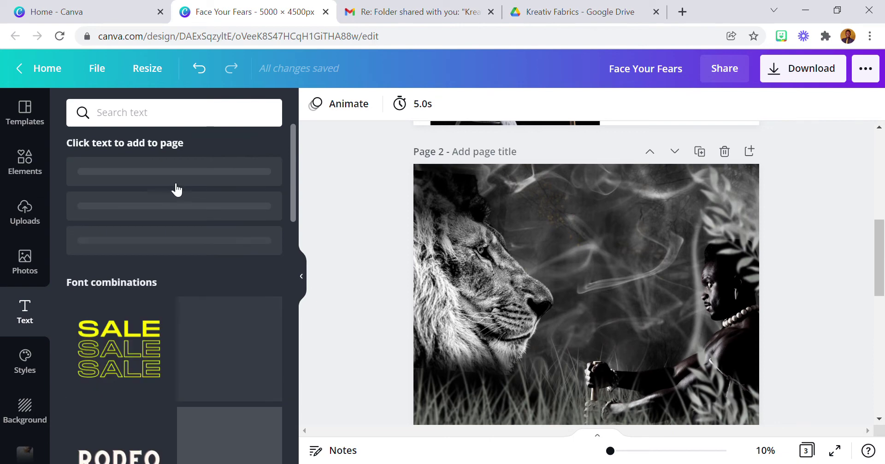
Add an enlarged subheading text box reading 'Face Your Fears'
{"action": "left_click", "coordinate": [189, 231]}
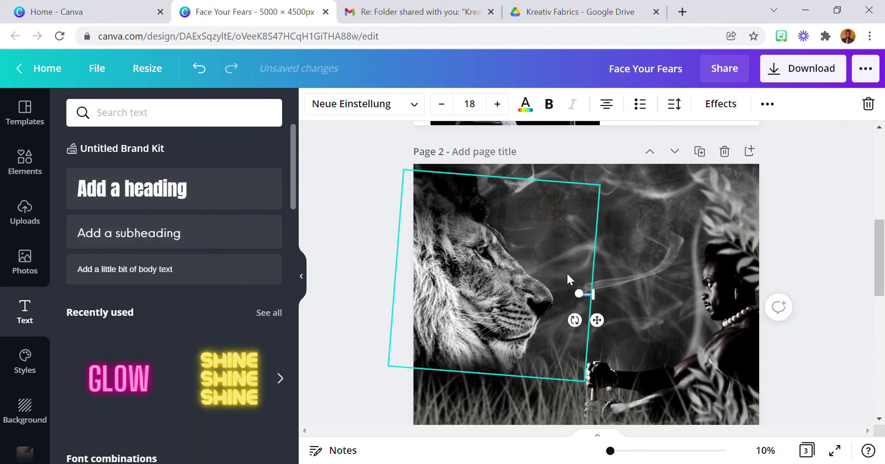
{"action": "left_click_drag", "start_coordinate": [586, 304], "coordinate": [458, 325]}
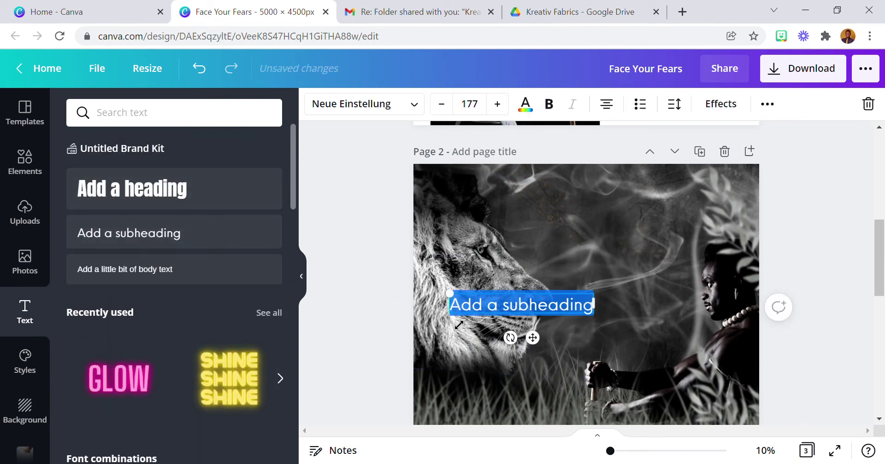
{"action": "type", "text": "Face You"}
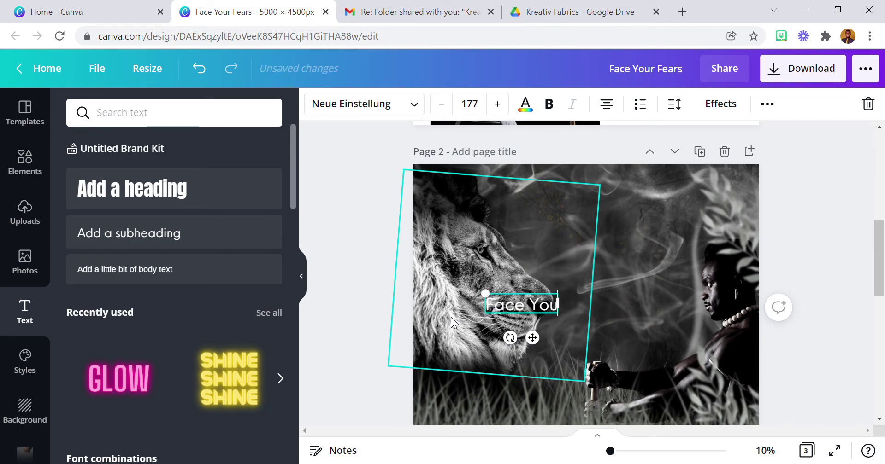
{"action": "type", "text": "r Fears"}
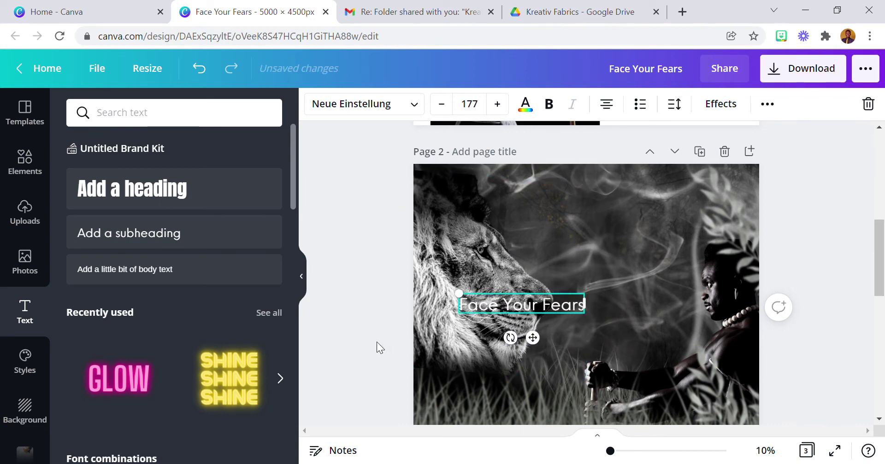
Switch the title to the Taken by Vultures font, enlarge it, and move it up-right
{"action": "left_click", "coordinate": [362, 109]}
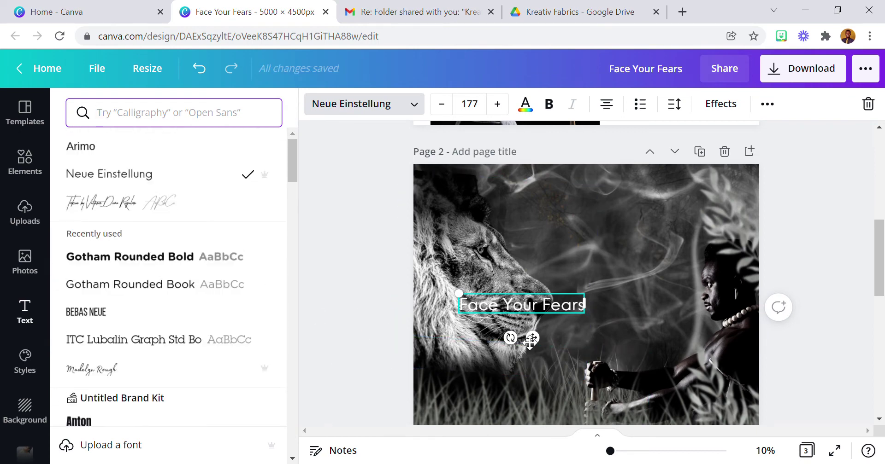
{"action": "left_click_drag", "start_coordinate": [530, 340], "coordinate": [577, 321]}
{"action": "left_click", "coordinate": [120, 203]}
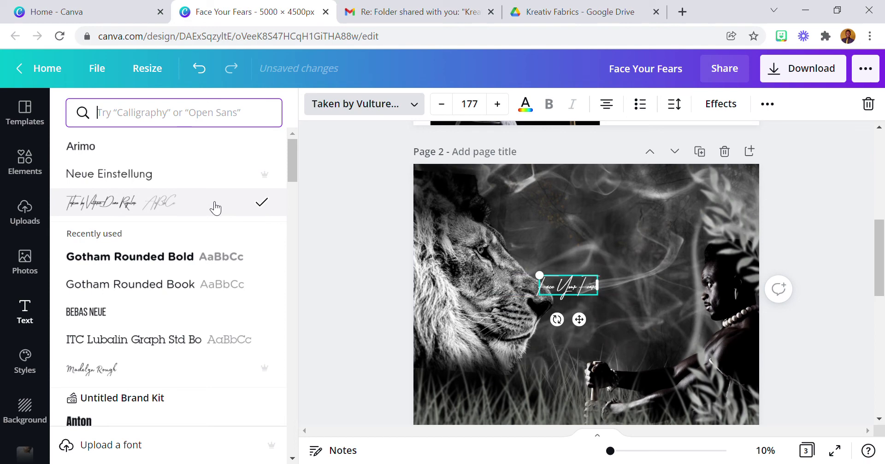
{"action": "left_click", "coordinate": [325, 282]}
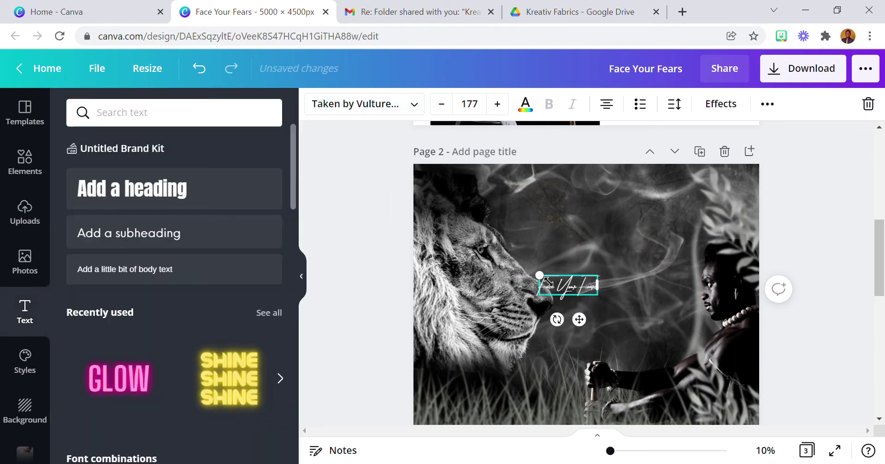
{"action": "left_click_drag", "start_coordinate": [548, 282], "coordinate": [469, 251]}
{"action": "left_click_drag", "start_coordinate": [546, 319], "coordinate": [613, 268]}
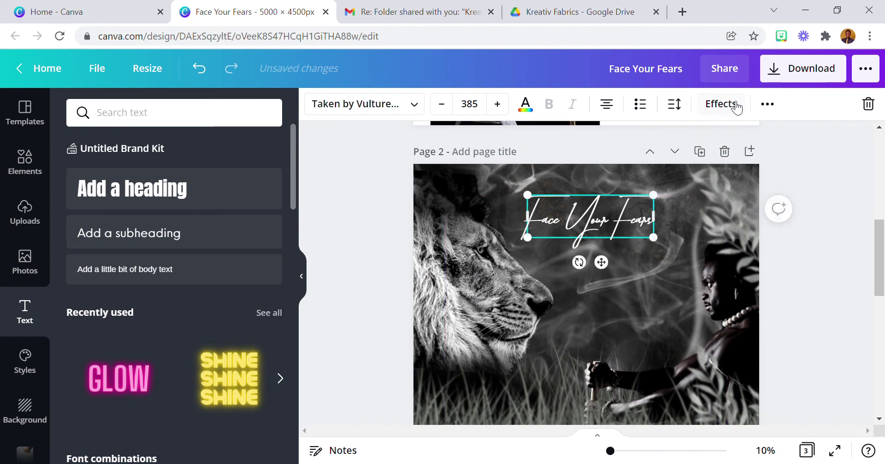
Set the title's transparency to 65 and enlarge it further
{"action": "left_click", "coordinate": [767, 103]}
{"action": "left_click", "coordinate": [681, 138]}
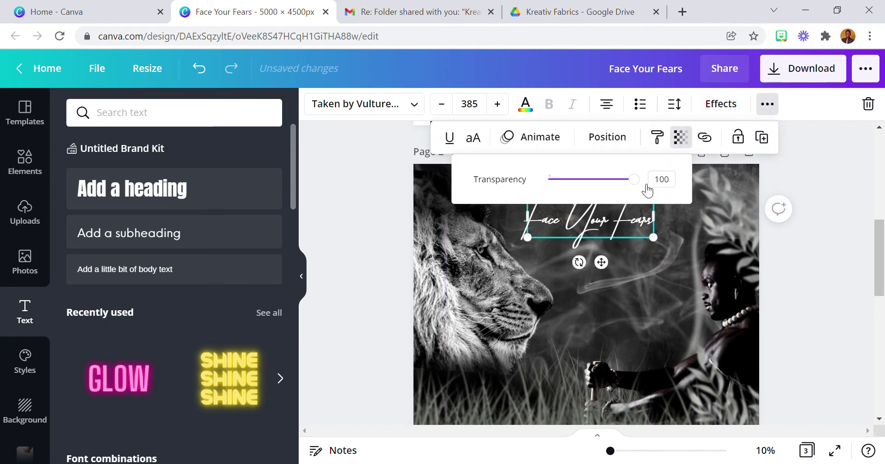
{"action": "left_click_drag", "start_coordinate": [629, 188], "coordinate": [613, 196]}
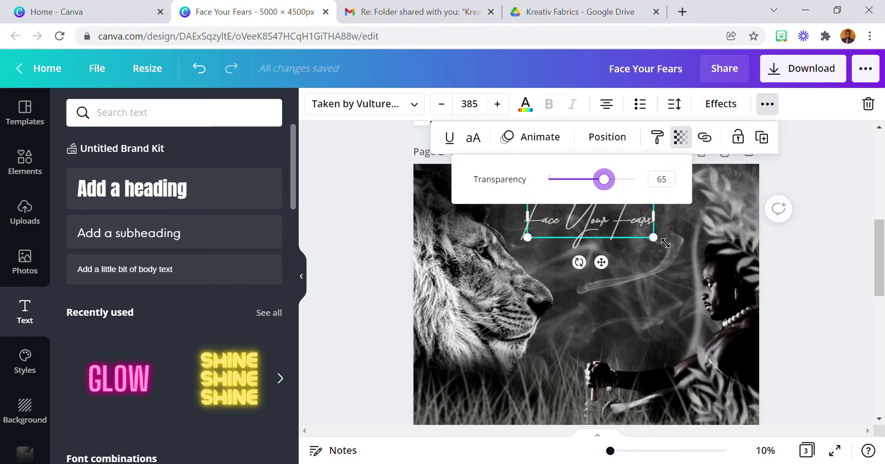
{"action": "left_click_drag", "start_coordinate": [664, 243], "coordinate": [687, 257]}
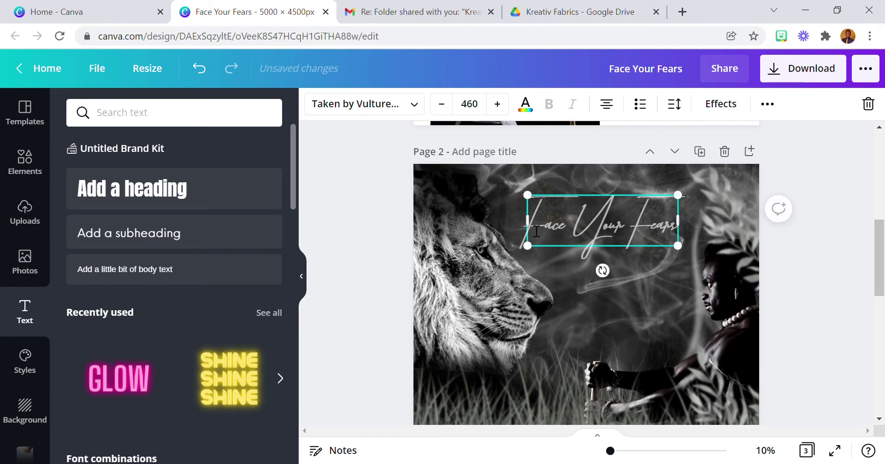
Widen the title box, enlarge the tilted lion photo slightly, and shift the dark graphic up-left
{"action": "left_click_drag", "start_coordinate": [535, 232], "coordinate": [524, 231]}
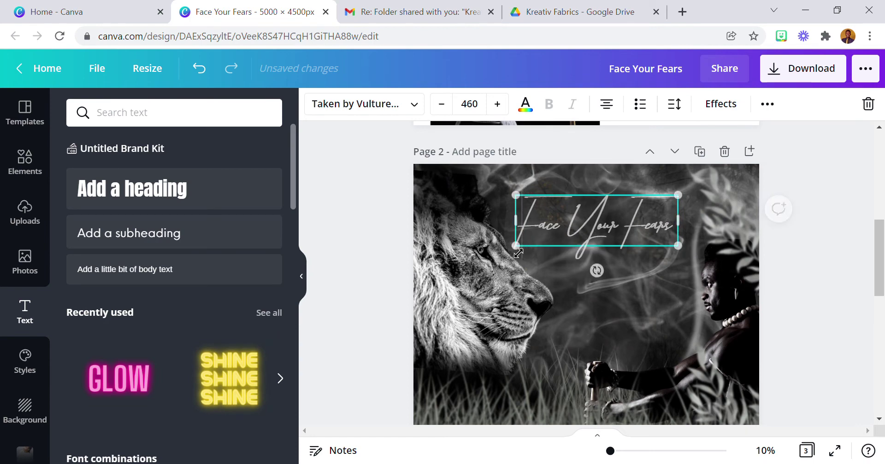
{"action": "left_click", "coordinate": [483, 264]}
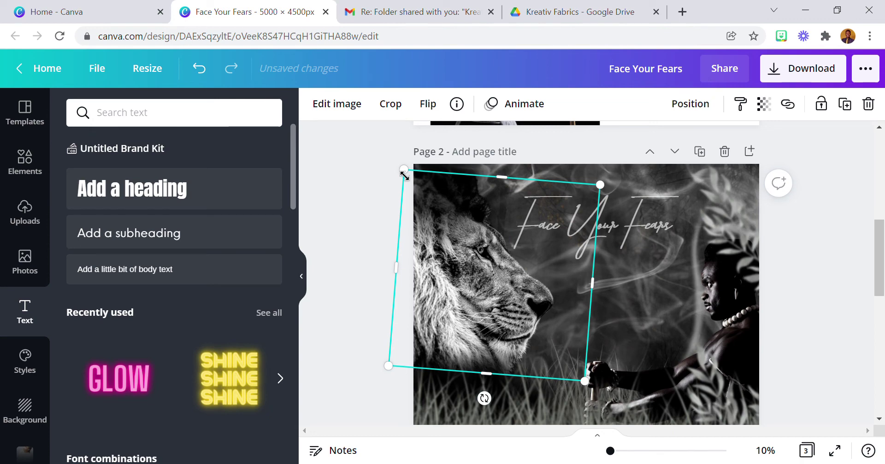
{"action": "left_click_drag", "start_coordinate": [404, 169], "coordinate": [399, 164]}
{"action": "left_click_drag", "start_coordinate": [433, 191], "coordinate": [460, 161]}
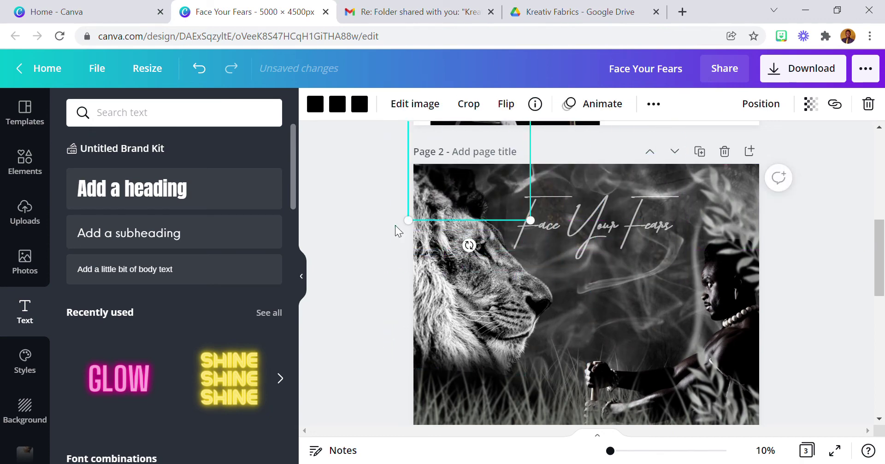
{"action": "left_click", "coordinate": [408, 247]}
Review the Face Your Fears title and pages, then bring up the recently used photos
{"action": "scroll", "coordinate": [407, 278], "scroll_direction": "down", "scroll_amount": 2}
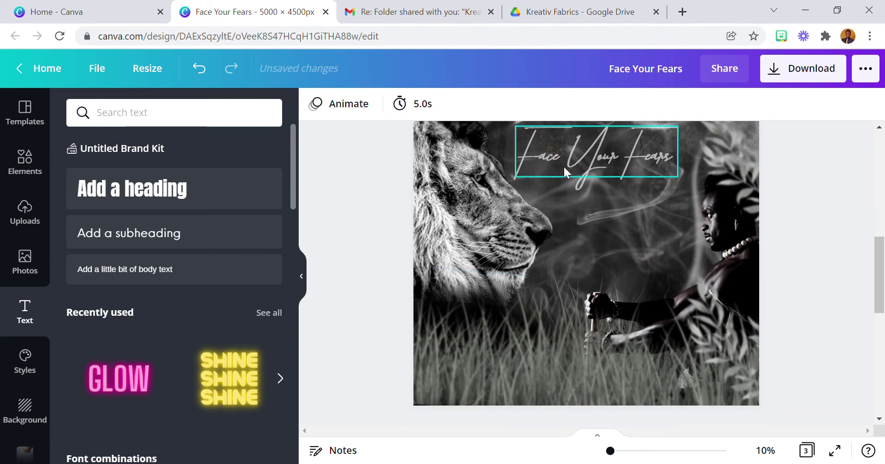
{"action": "scroll", "coordinate": [572, 168], "scroll_direction": "up", "scroll_amount": 2}
{"action": "left_click", "coordinate": [602, 216]}
{"action": "scroll", "coordinate": [605, 221], "scroll_direction": "down", "scroll_amount": 2}
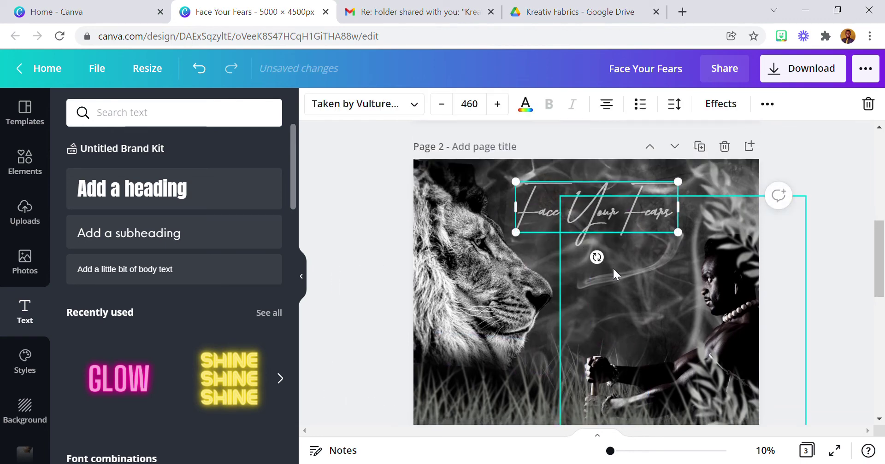
{"action": "left_click", "coordinate": [381, 245]}
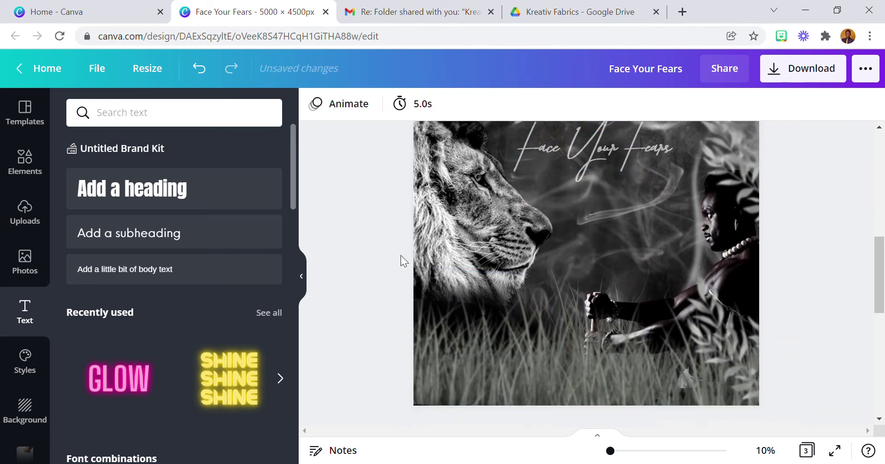
{"action": "scroll", "coordinate": [449, 293], "scroll_direction": "down", "scroll_amount": 2}
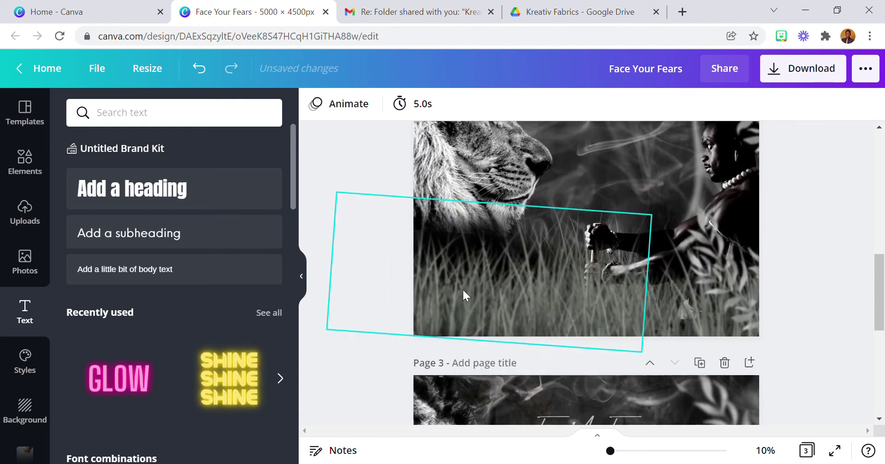
{"action": "scroll", "coordinate": [465, 286], "scroll_direction": "down", "scroll_amount": 3}
{"action": "scroll", "coordinate": [467, 285], "scroll_direction": "down", "scroll_amount": 1}
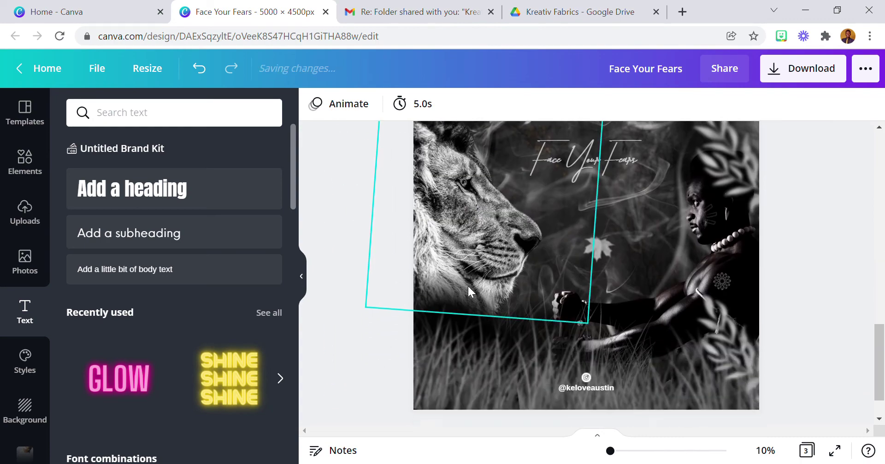
{"action": "scroll", "coordinate": [467, 285], "scroll_direction": "up", "scroll_amount": 5}
{"action": "scroll", "coordinate": [469, 287], "scroll_direction": "down", "scroll_amount": 5}
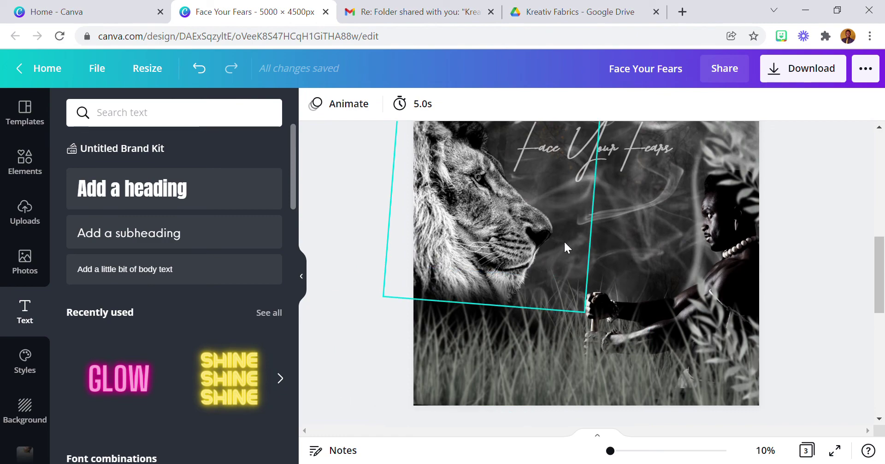
{"action": "left_click", "coordinate": [35, 266]}
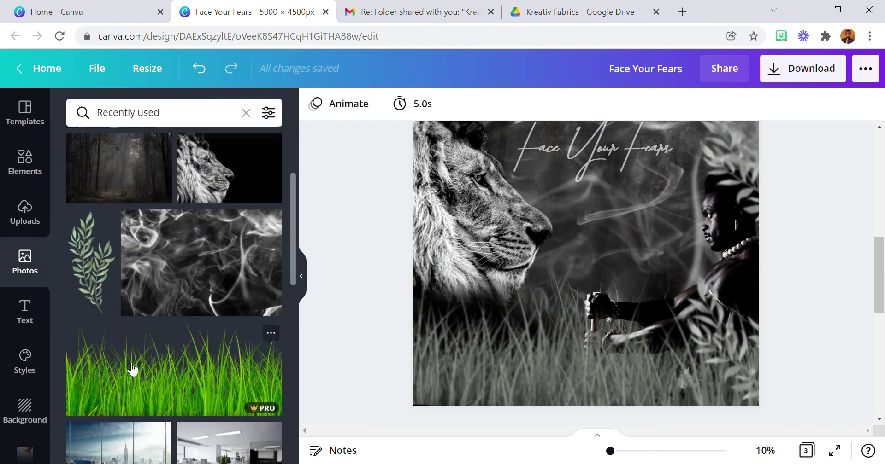
Add the maple leaf photo from recent photos to page 2
{"action": "scroll", "coordinate": [131, 364], "scroll_direction": "down", "scroll_amount": 5}
{"action": "scroll", "coordinate": [171, 328], "scroll_direction": "up", "scroll_amount": 5}
{"action": "scroll", "coordinate": [171, 328], "scroll_direction": "up", "scroll_amount": 3}
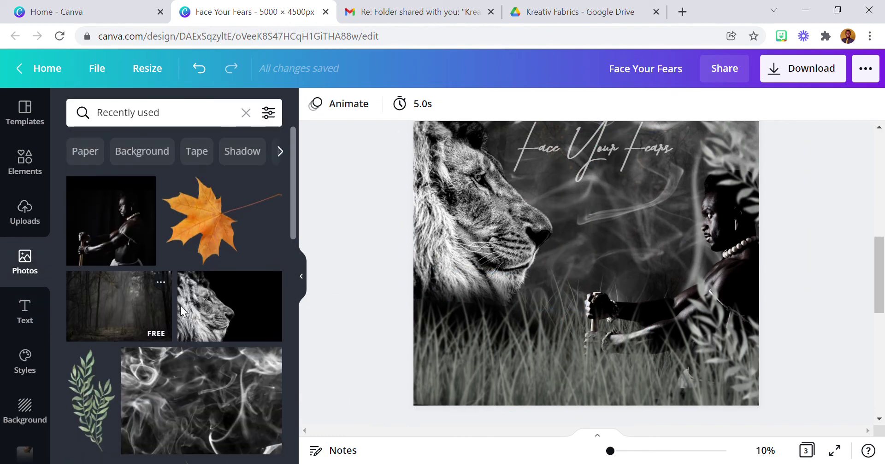
{"action": "left_click", "coordinate": [228, 246]}
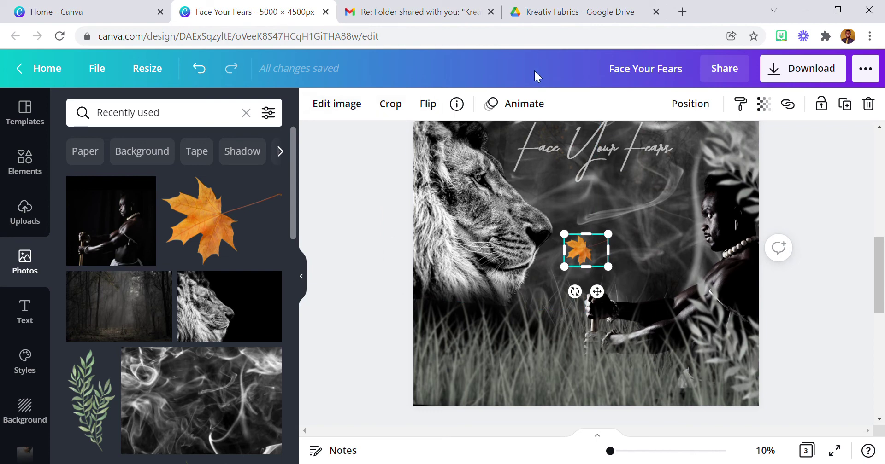
Place the maple leaf between the lion and warrior and apply the Greyscale filter
{"action": "left_click", "coordinate": [352, 112]}
{"action": "scroll", "coordinate": [205, 276], "scroll_direction": "down", "scroll_amount": 2}
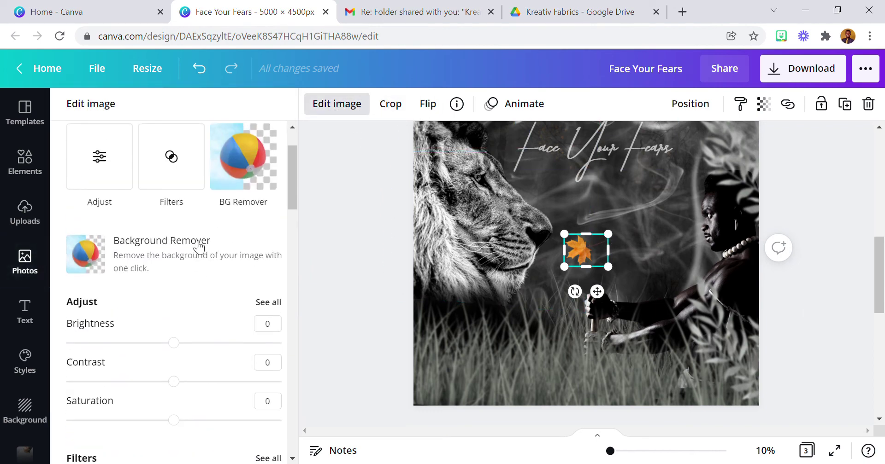
{"action": "left_click", "coordinate": [156, 180]}
{"action": "scroll", "coordinate": [211, 336], "scroll_direction": "down", "scroll_amount": 4}
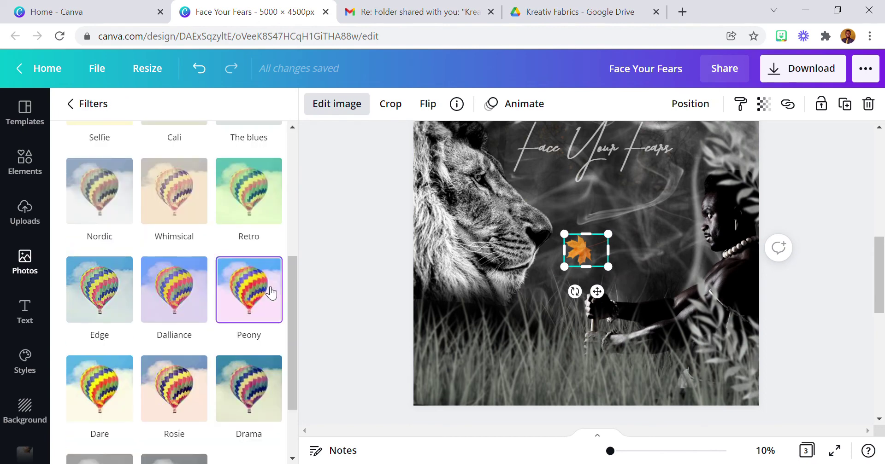
{"action": "left_click", "coordinate": [264, 369]}
{"action": "scroll", "coordinate": [263, 366], "scroll_direction": "down", "scroll_amount": 2}
{"action": "scroll", "coordinate": [264, 366], "scroll_direction": "down", "scroll_amount": 1}
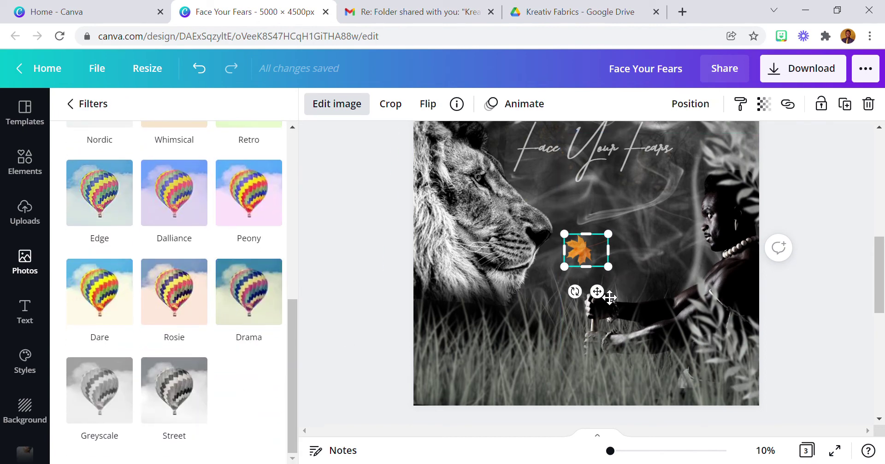
{"action": "left_click_drag", "start_coordinate": [610, 298], "coordinate": [628, 293]}
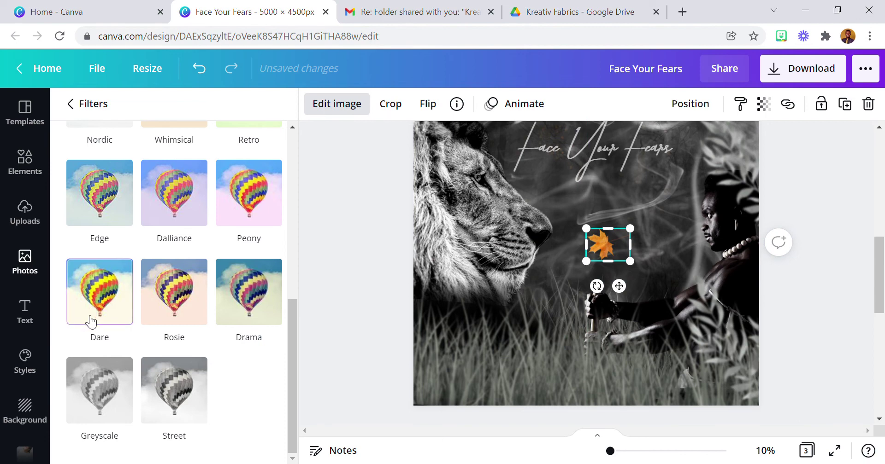
{"action": "left_click", "coordinate": [199, 381]}
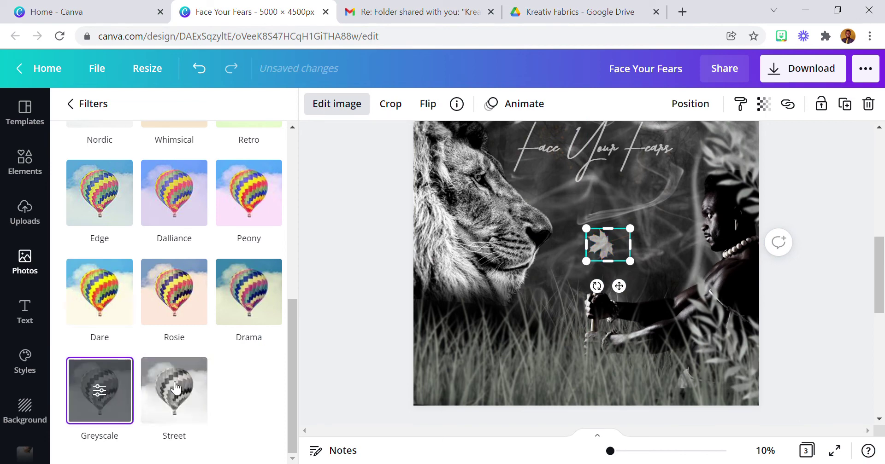
{"action": "left_click", "coordinate": [341, 104]}
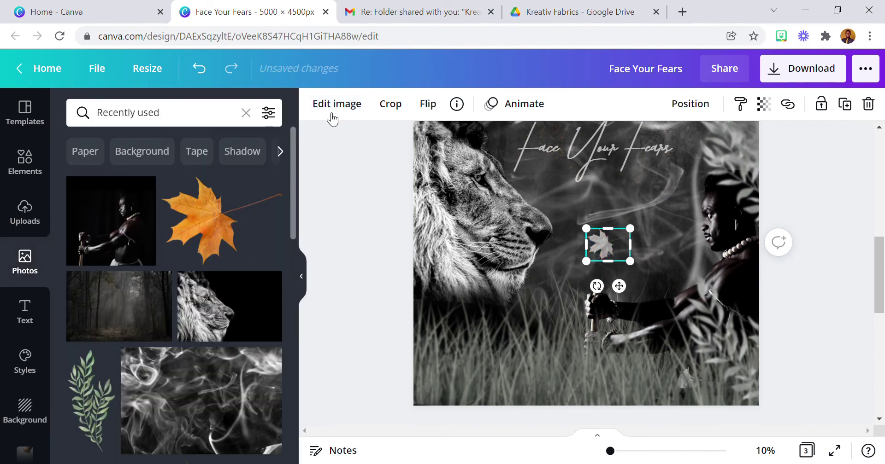
Blur the maple leaf to 29 through the full image adjustments
{"action": "left_click", "coordinate": [332, 113]}
{"action": "scroll", "coordinate": [217, 263], "scroll_direction": "down", "scroll_amount": 2}
{"action": "left_click", "coordinate": [269, 236]}
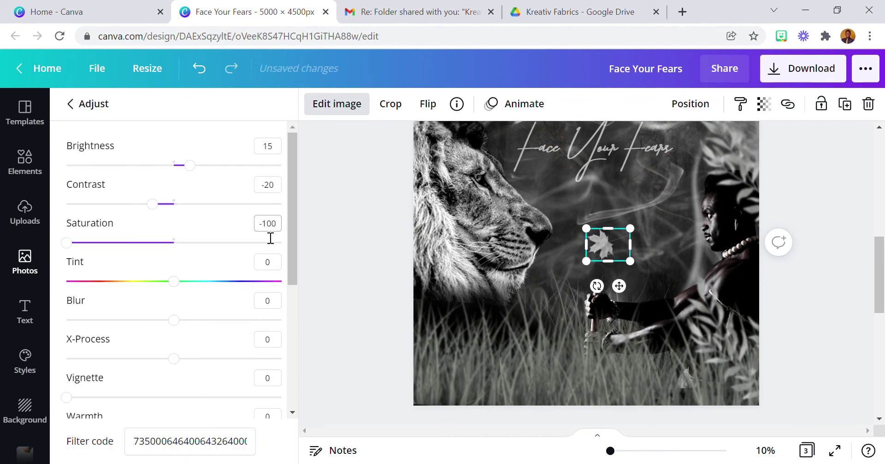
{"action": "left_click_drag", "start_coordinate": [177, 320], "coordinate": [210, 328]}
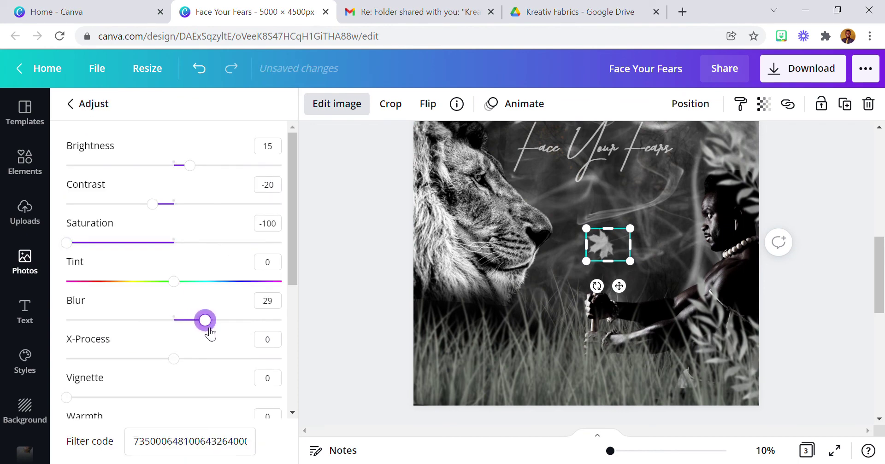
{"action": "left_click", "coordinate": [373, 295]}
{"action": "scroll", "coordinate": [406, 283], "scroll_direction": "up", "scroll_amount": 1}
{"action": "scroll", "coordinate": [442, 295], "scroll_direction": "down", "scroll_amount": 1}
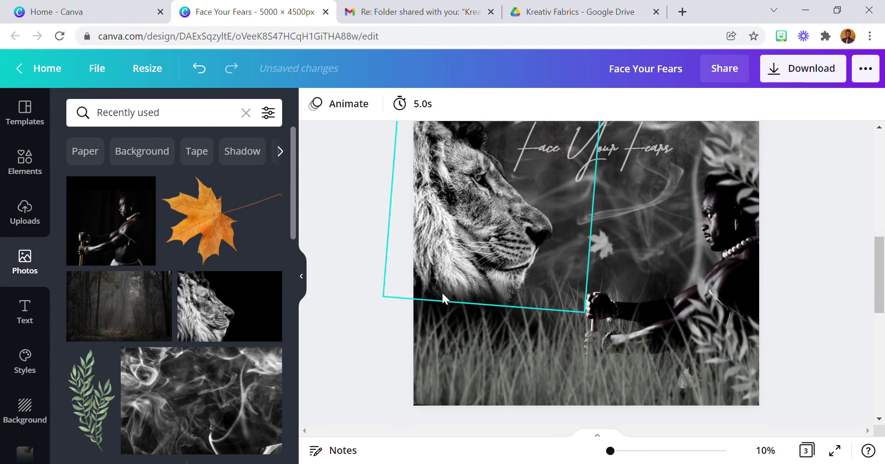
{"action": "scroll", "coordinate": [442, 292], "scroll_direction": "up", "scroll_amount": 1}
{"action": "scroll", "coordinate": [442, 293], "scroll_direction": "down", "scroll_amount": 1}
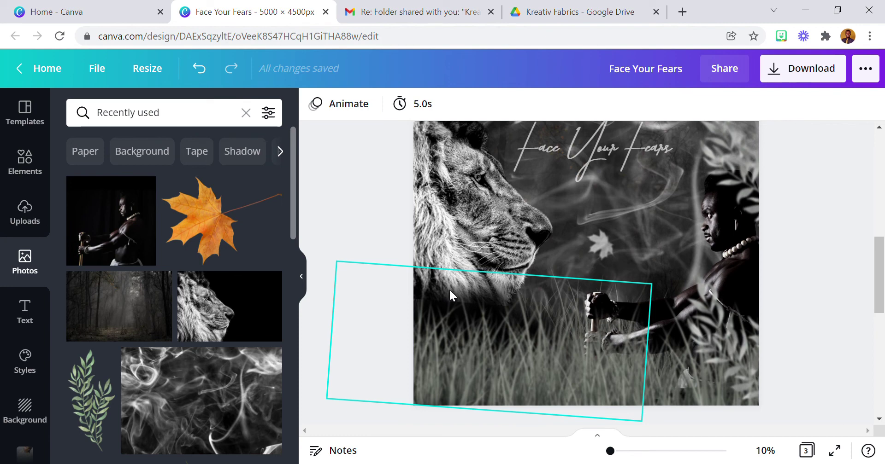
{"action": "scroll", "coordinate": [647, 216], "scroll_direction": "up", "scroll_amount": 1}
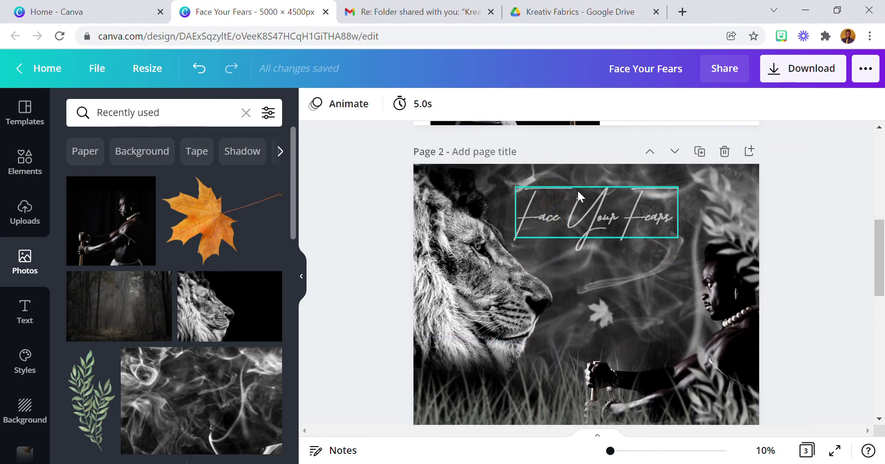
{"action": "scroll", "coordinate": [744, 267], "scroll_direction": "down", "scroll_amount": 1}
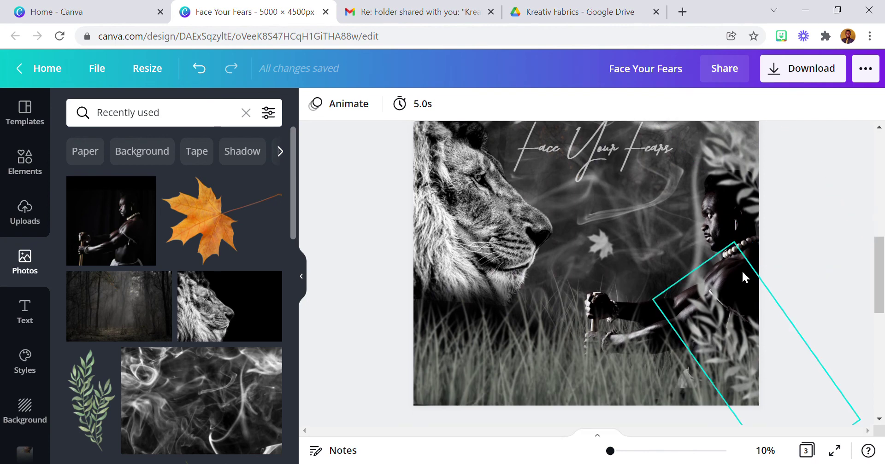
{"action": "scroll", "coordinate": [742, 270], "scroll_direction": "up", "scroll_amount": 1}
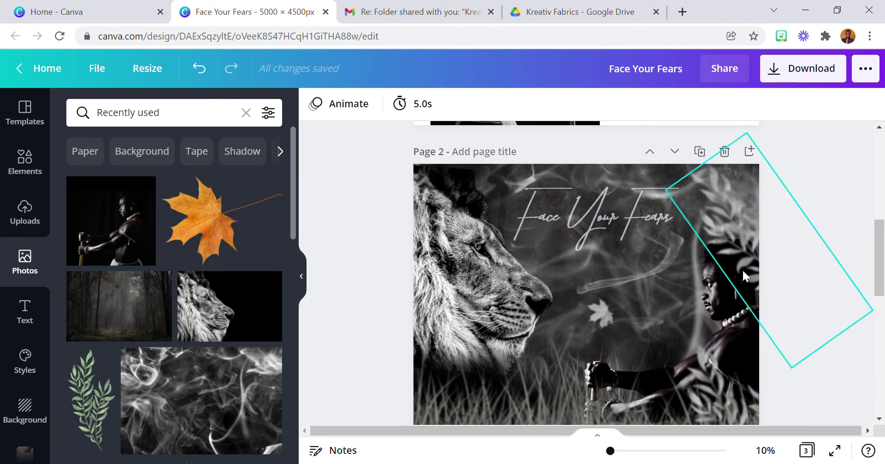